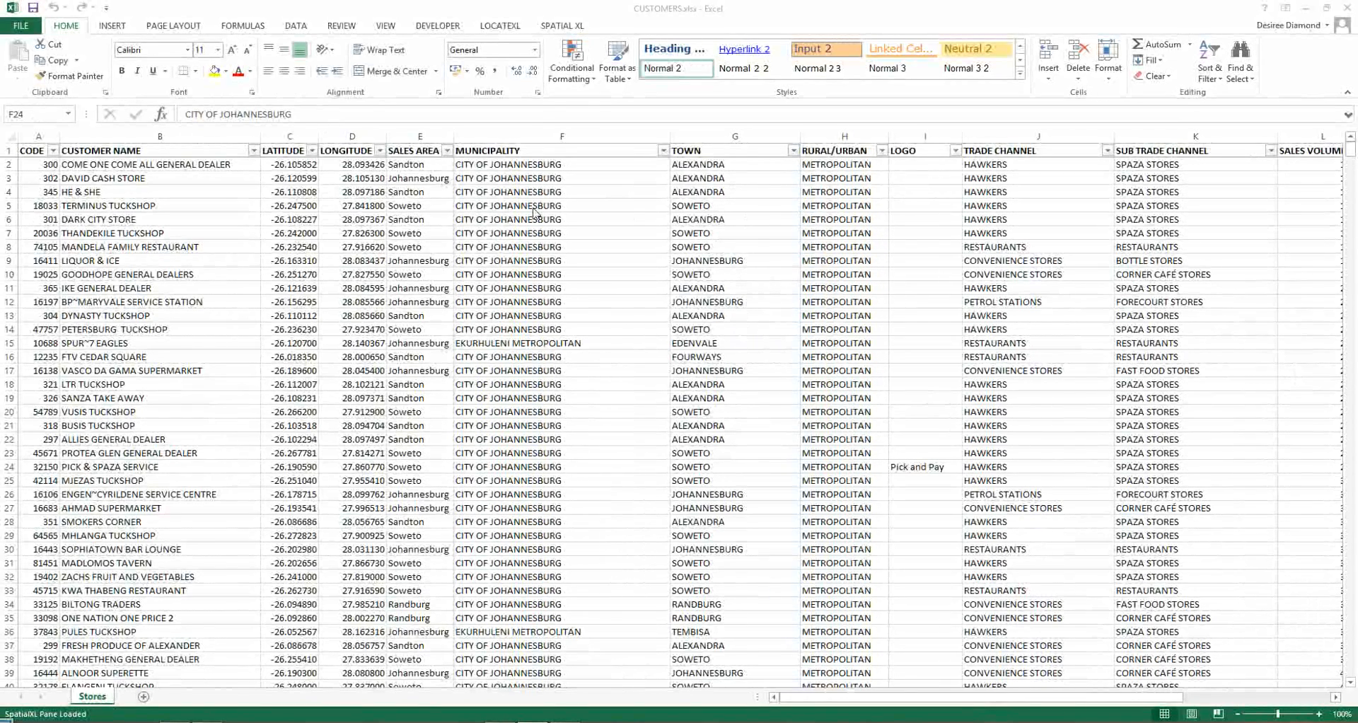
Show the SpatialXL map pane for the workbook, try it as a floating window and return it to its docked state.
{"action": "left_click", "coordinate": [559, 27]}
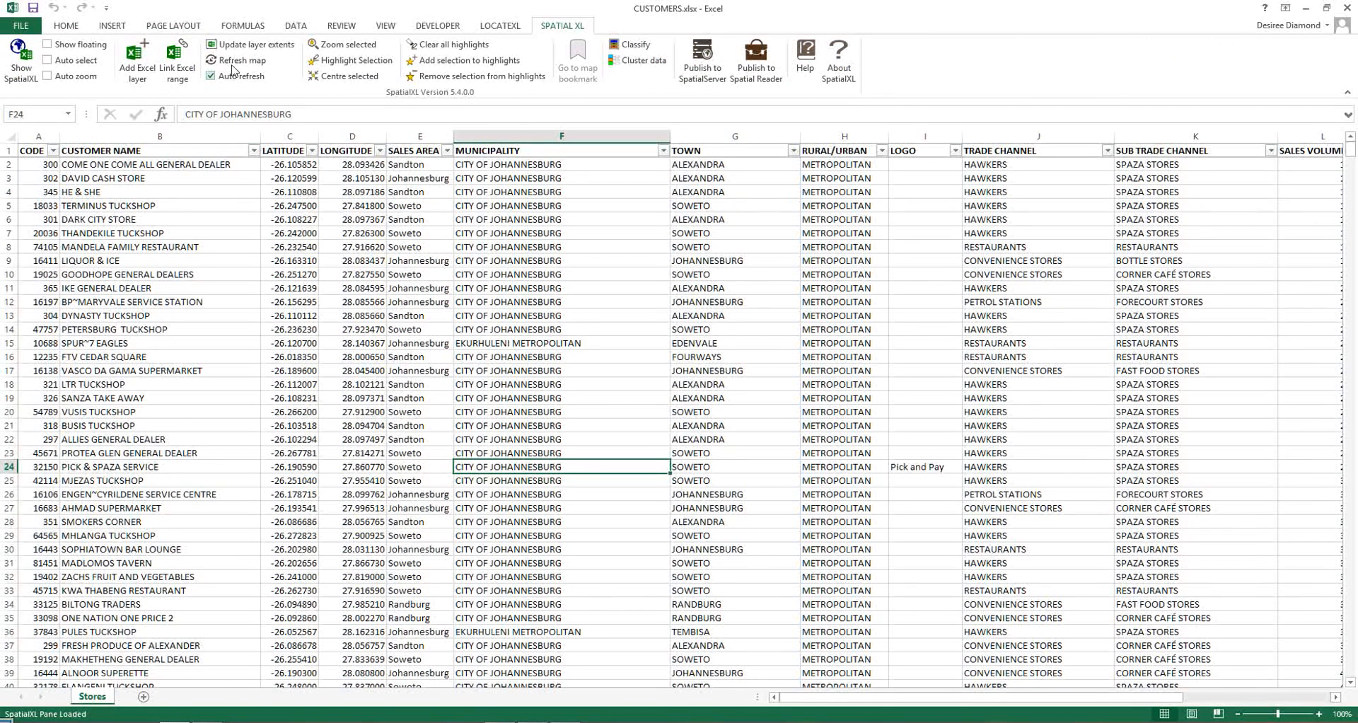
{"action": "left_click", "coordinate": [25, 73]}
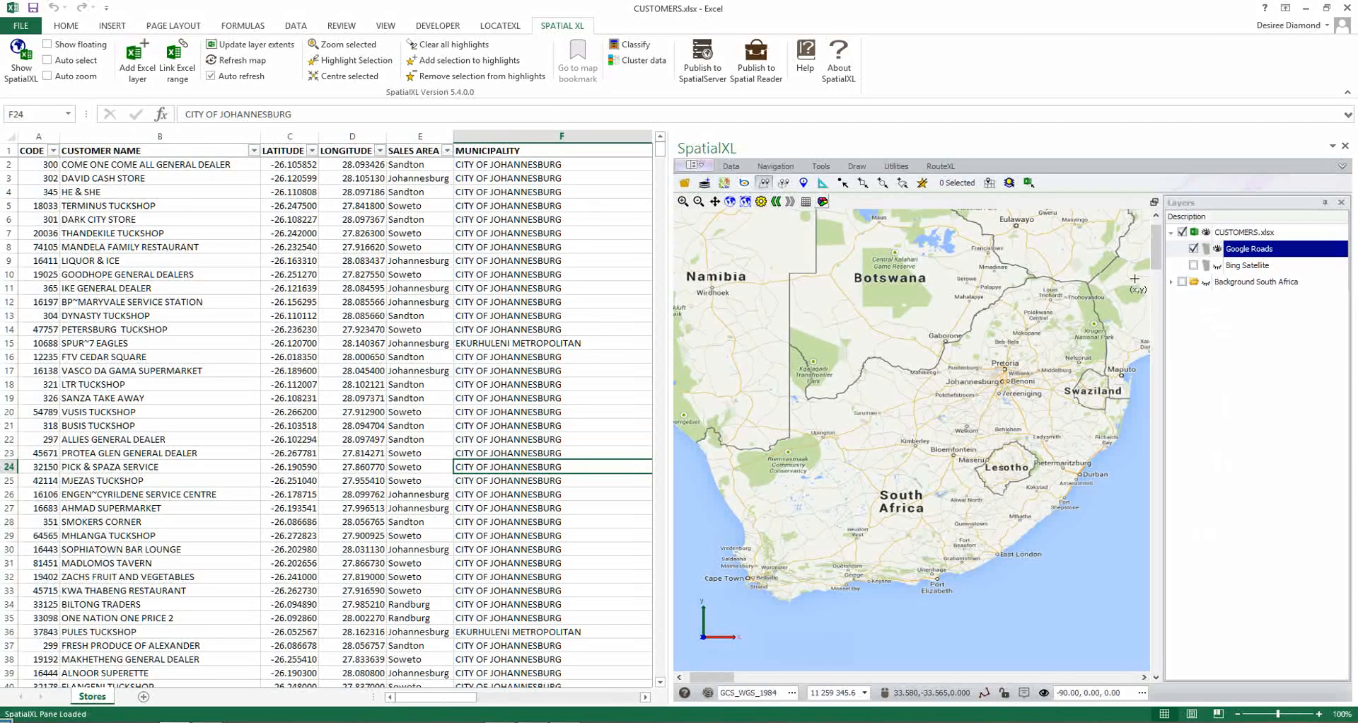
{"action": "left_click", "coordinate": [47, 45]}
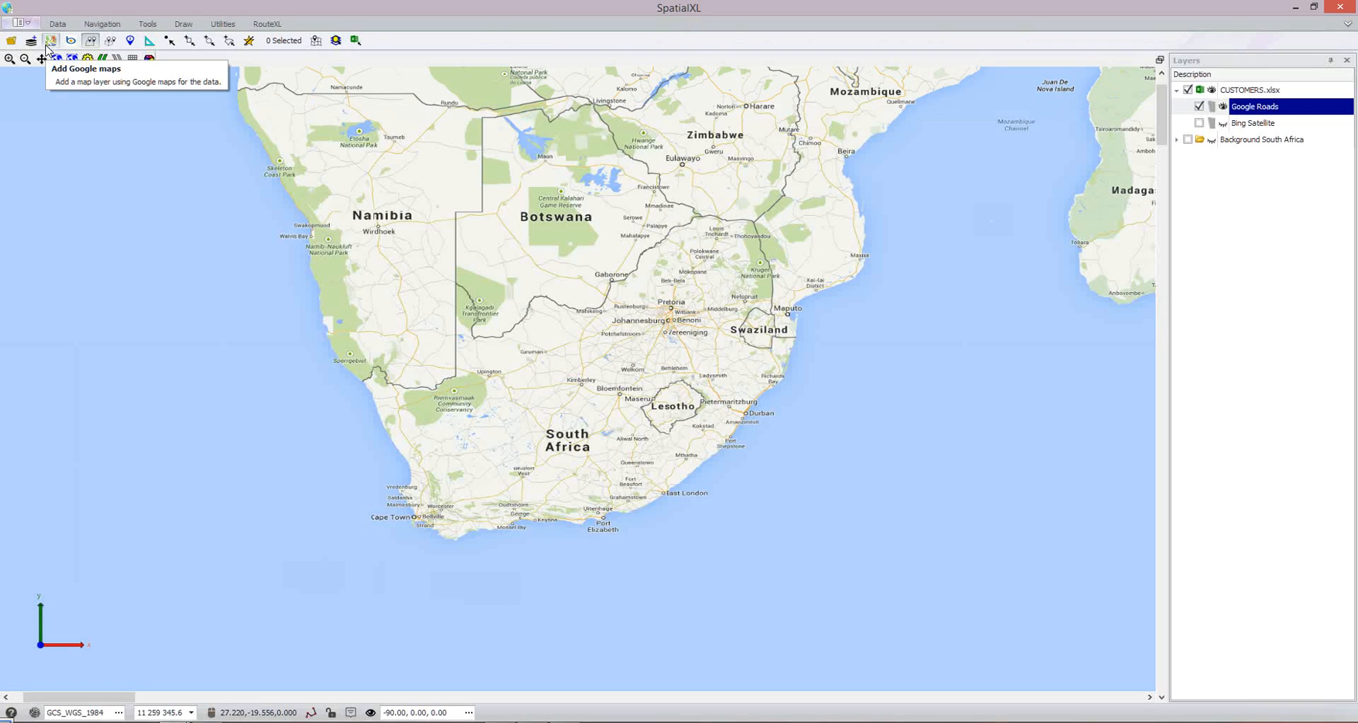
{"action": "left_click", "coordinate": [1344, 9]}
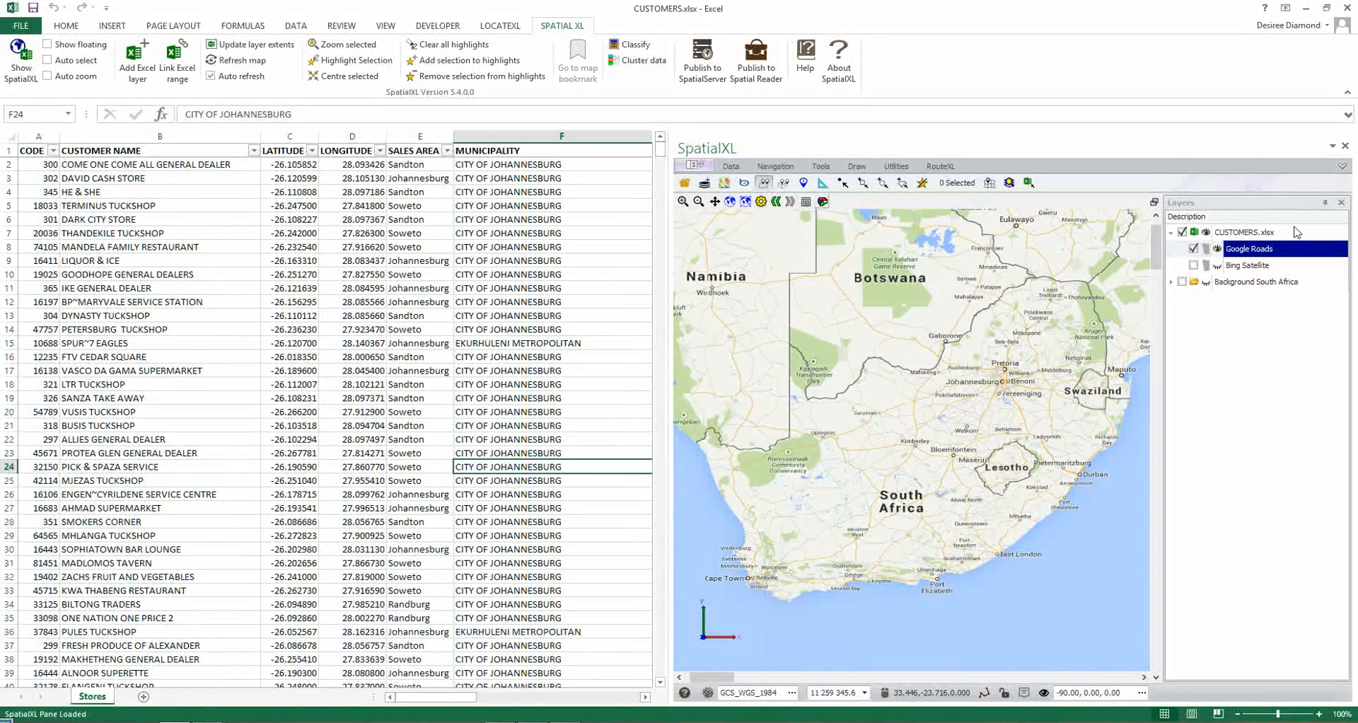
Expand the map pane's command ribbon and look through its data, navigation and tools commands.
{"action": "left_click", "coordinate": [1342, 167]}
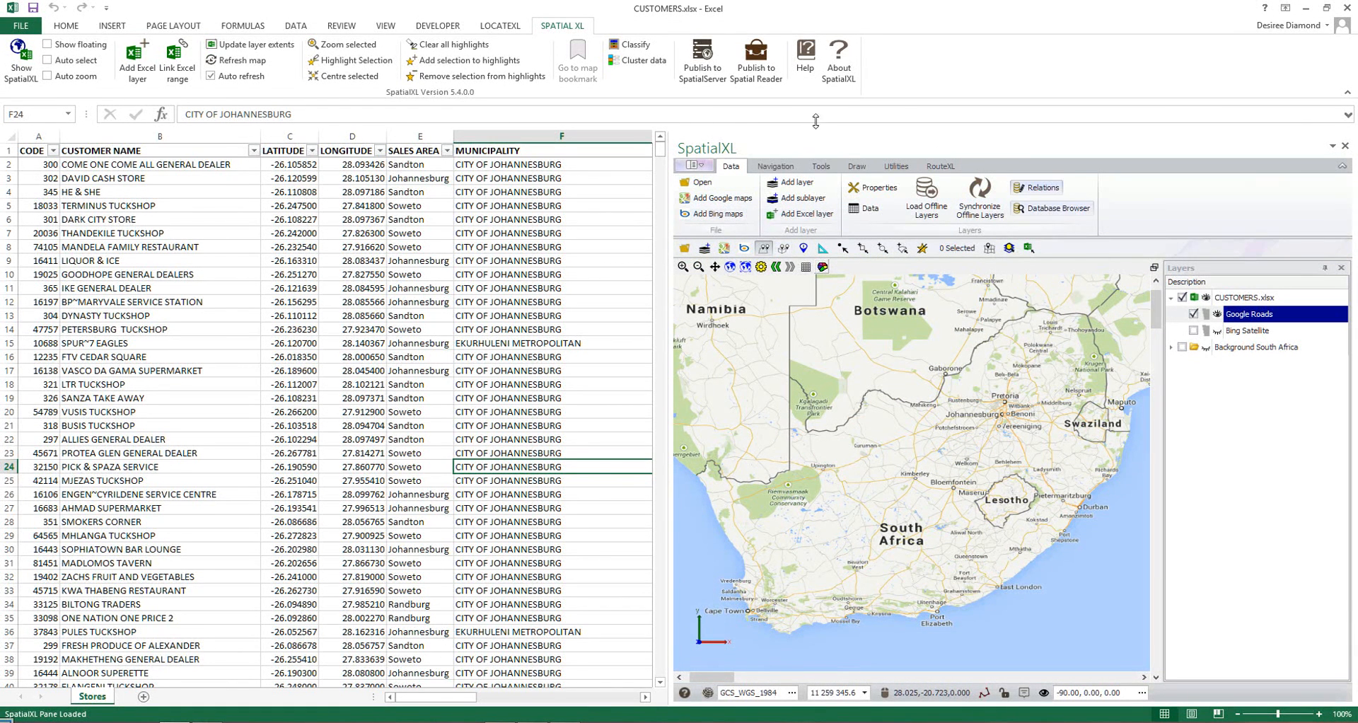
{"action": "left_click", "coordinate": [778, 169]}
{"action": "left_click", "coordinate": [822, 168]}
{"action": "left_click", "coordinate": [737, 168]}
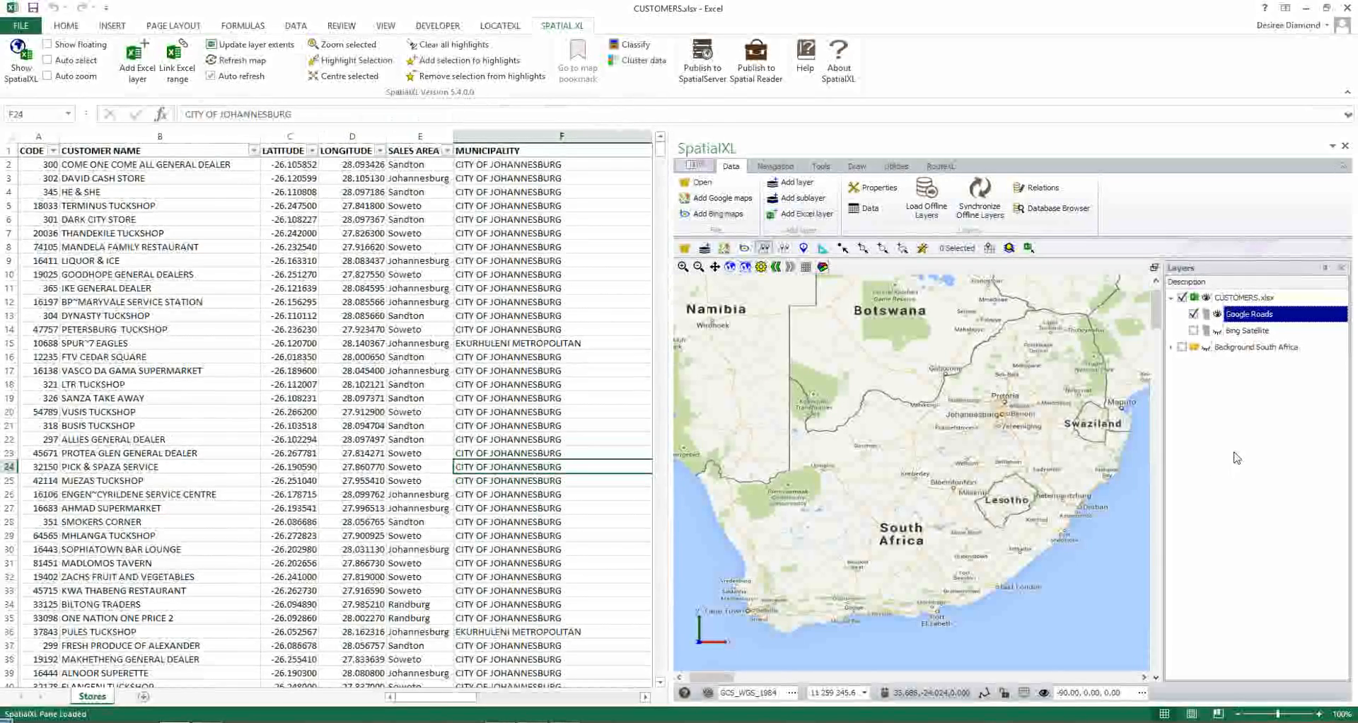
Replace the Google Roads background with Background South Africa, briefly previewing Bing Satellite.
{"action": "left_click", "coordinate": [1195, 314]}
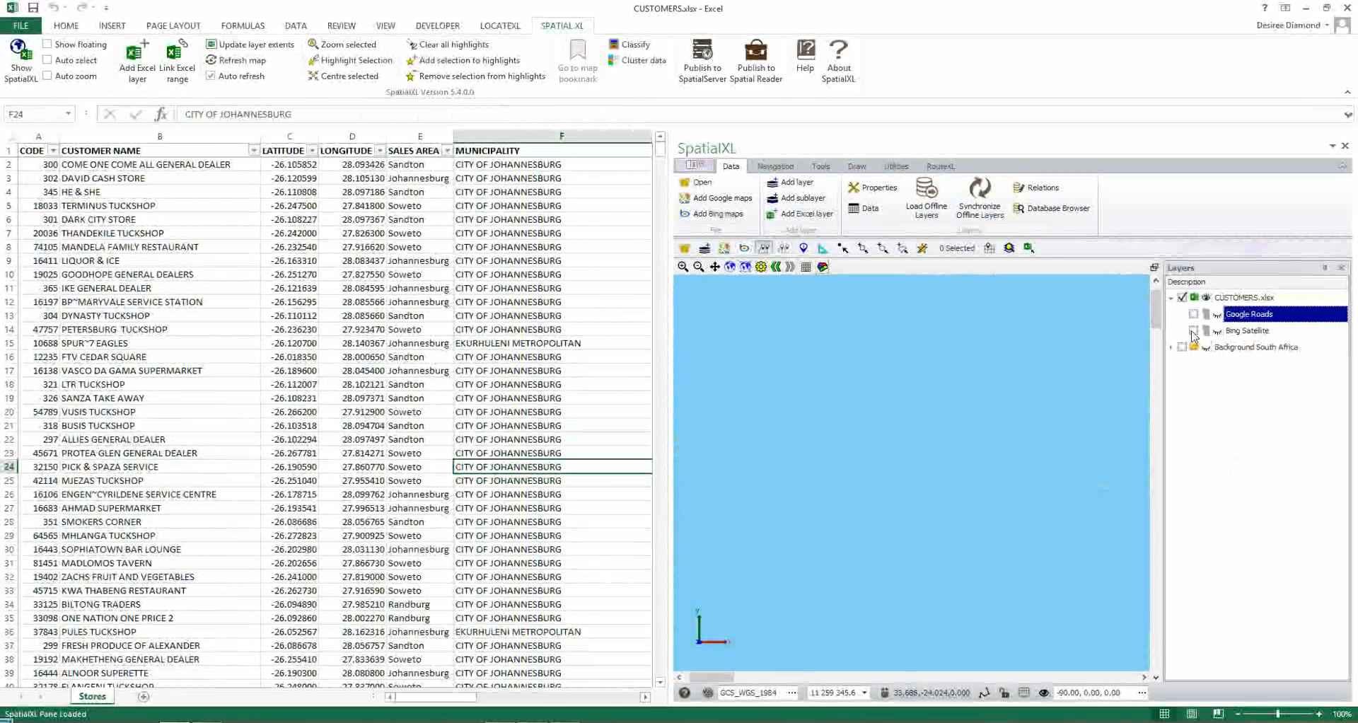
{"action": "left_click", "coordinate": [1194, 331]}
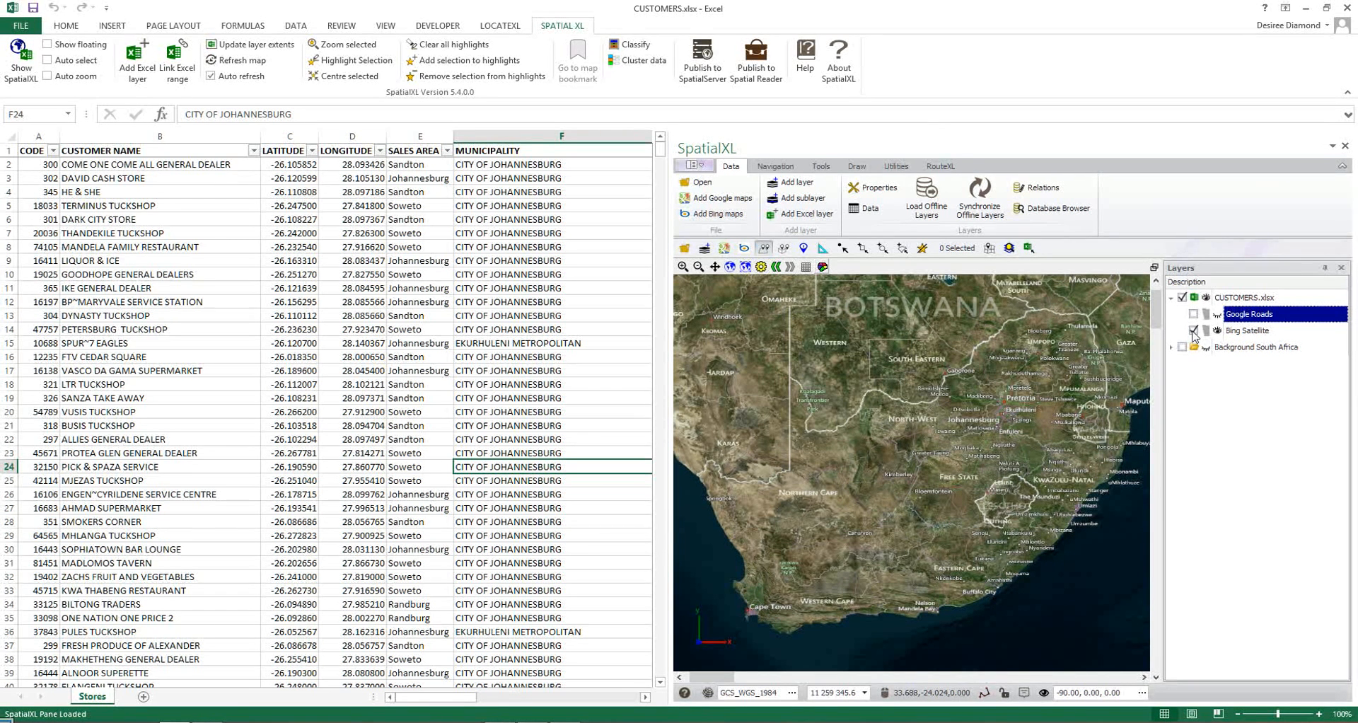
{"action": "left_click", "coordinate": [1194, 331]}
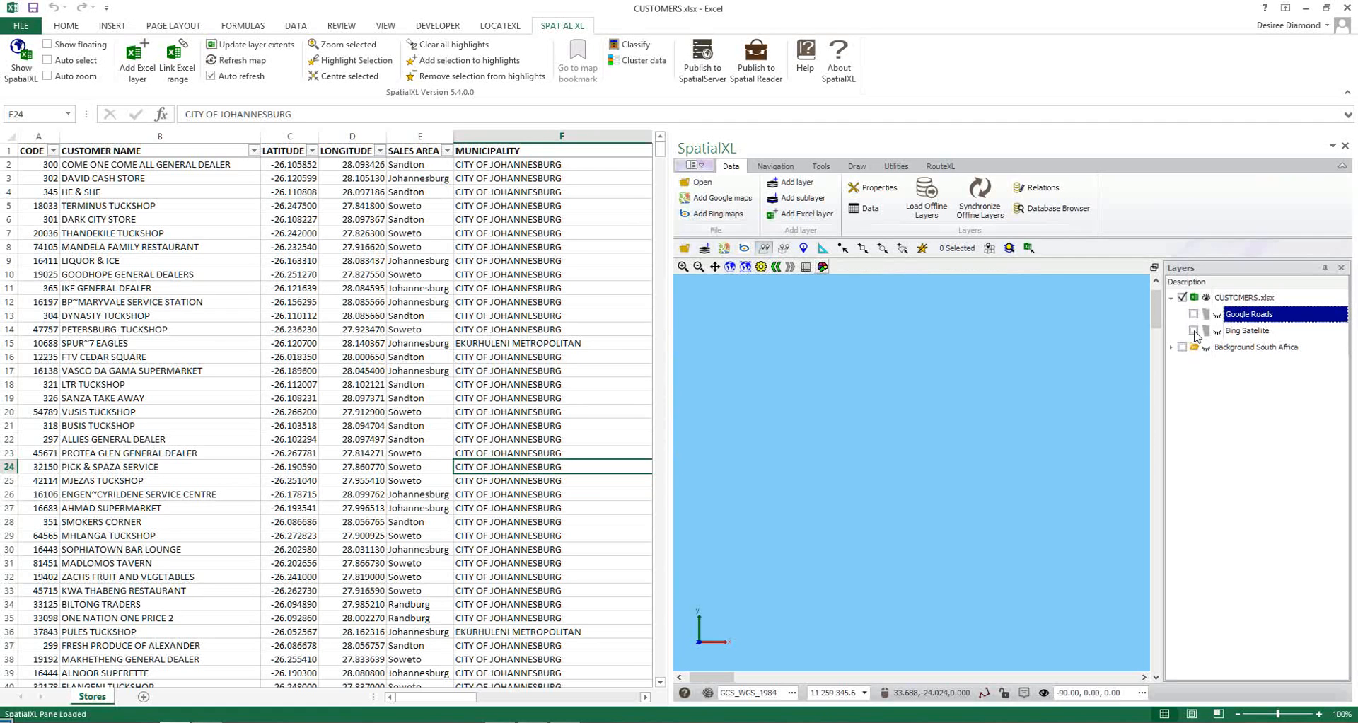
{"action": "left_click", "coordinate": [1183, 348]}
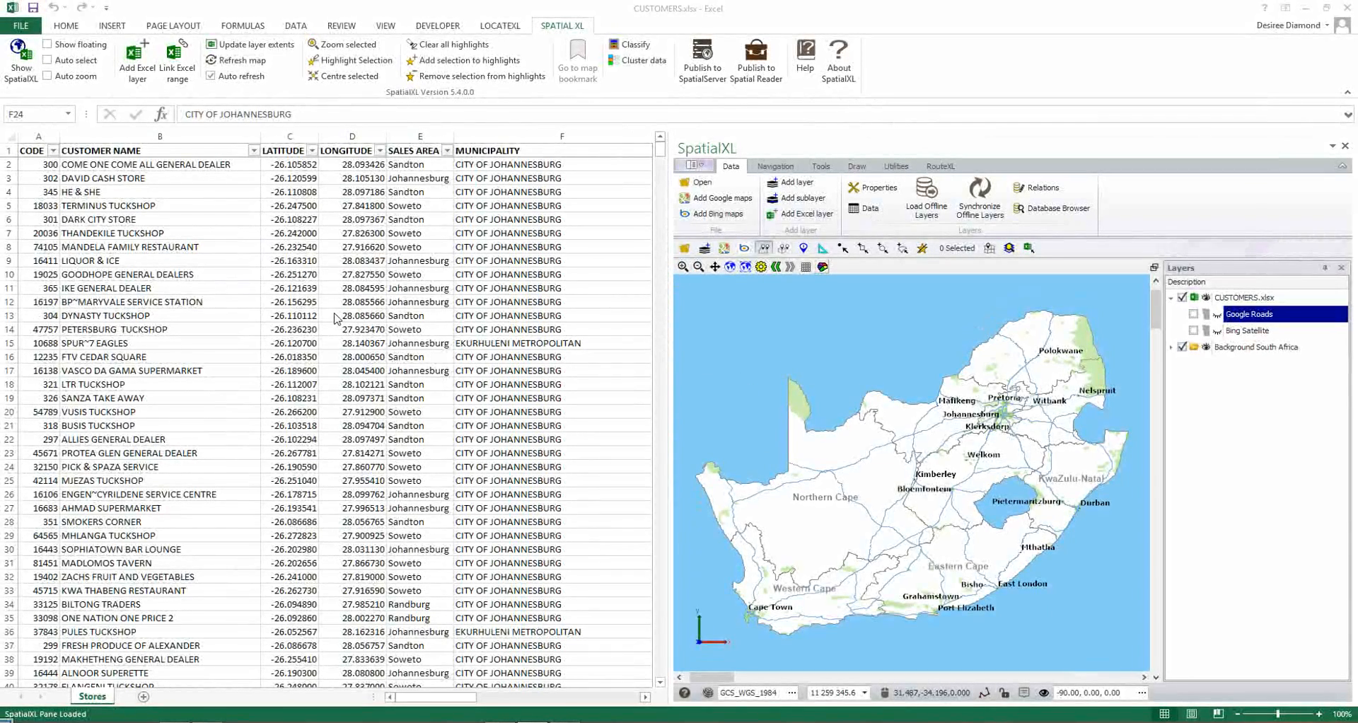
Add the Stores table to the map as an Excel layer, keeping the blue point styling at size 6.
{"action": "left_click", "coordinate": [39, 261]}
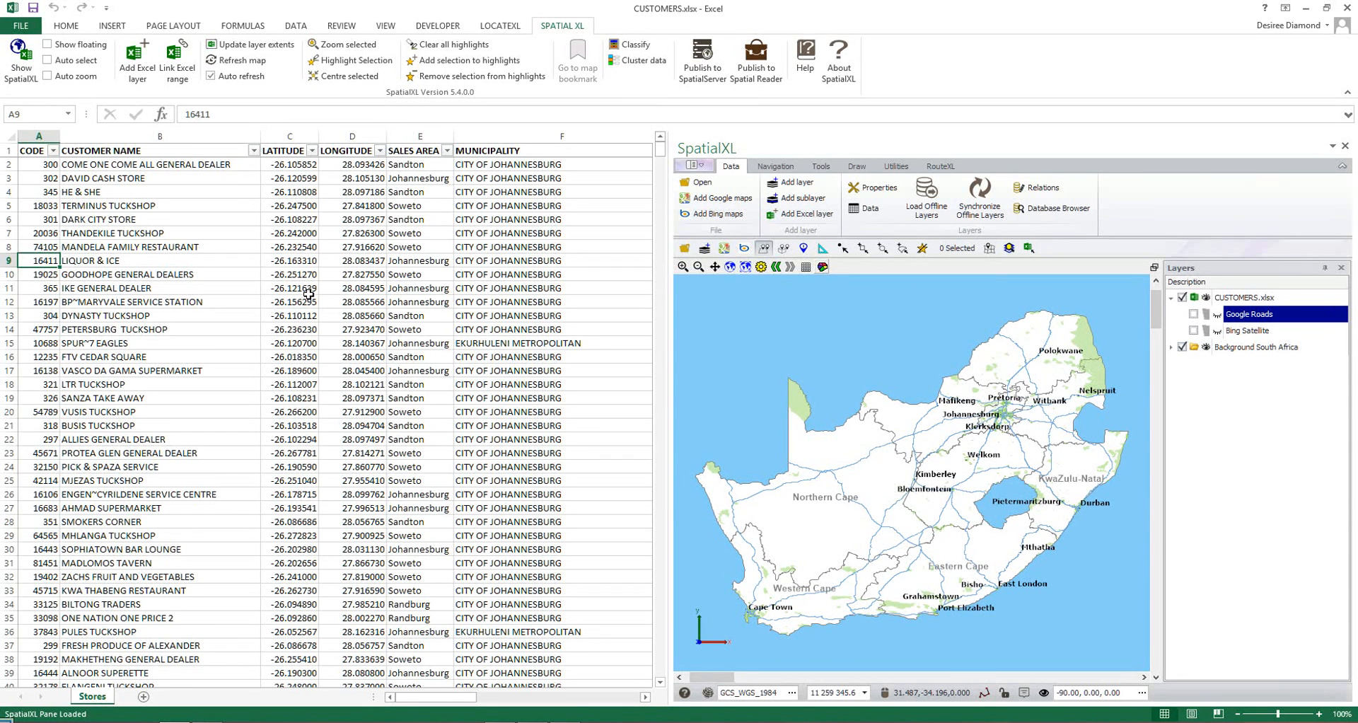
{"action": "left_click", "coordinate": [207, 281]}
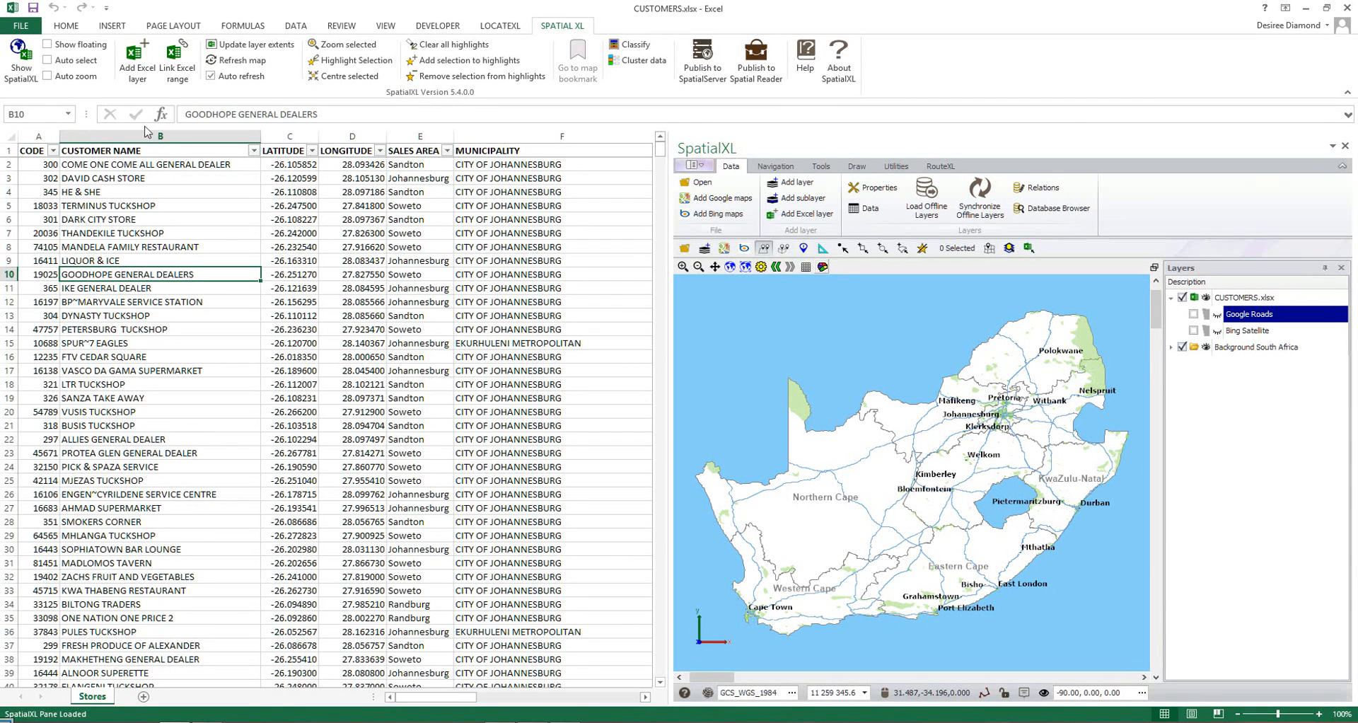
{"action": "left_click", "coordinate": [138, 71]}
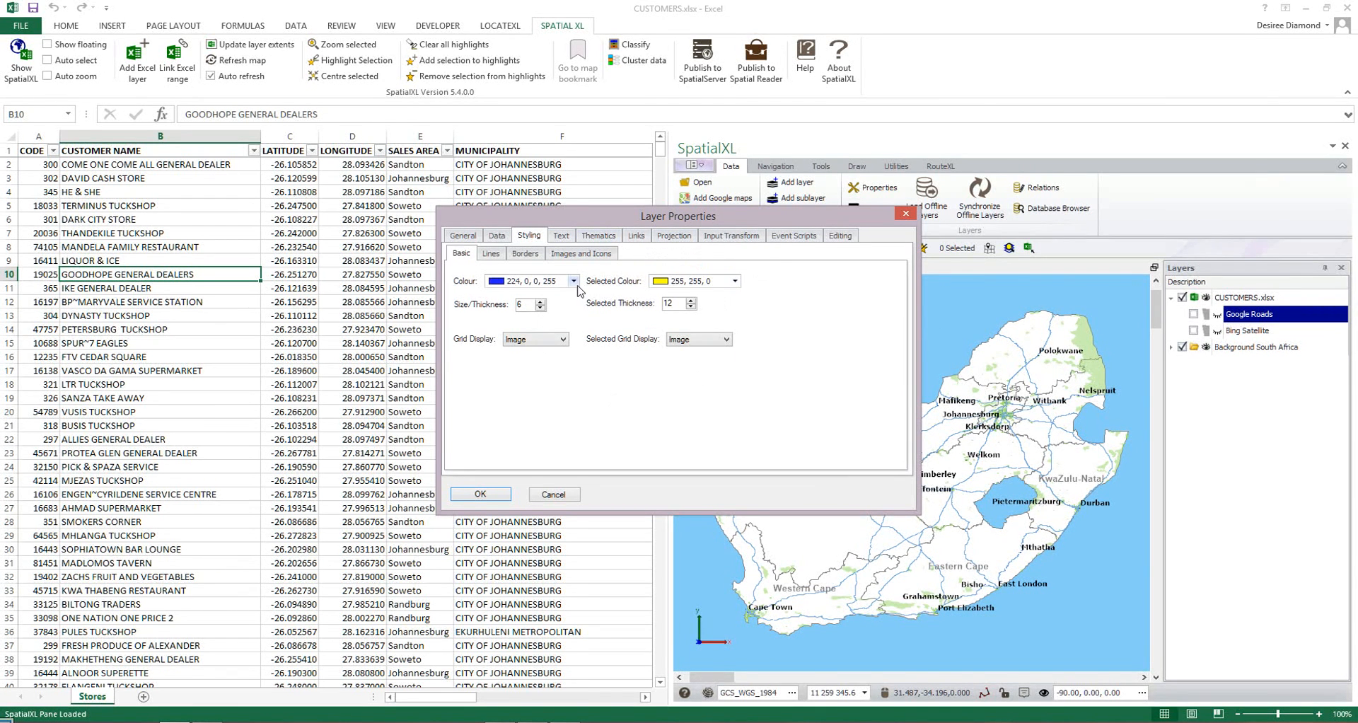
{"action": "left_click", "coordinate": [480, 494]}
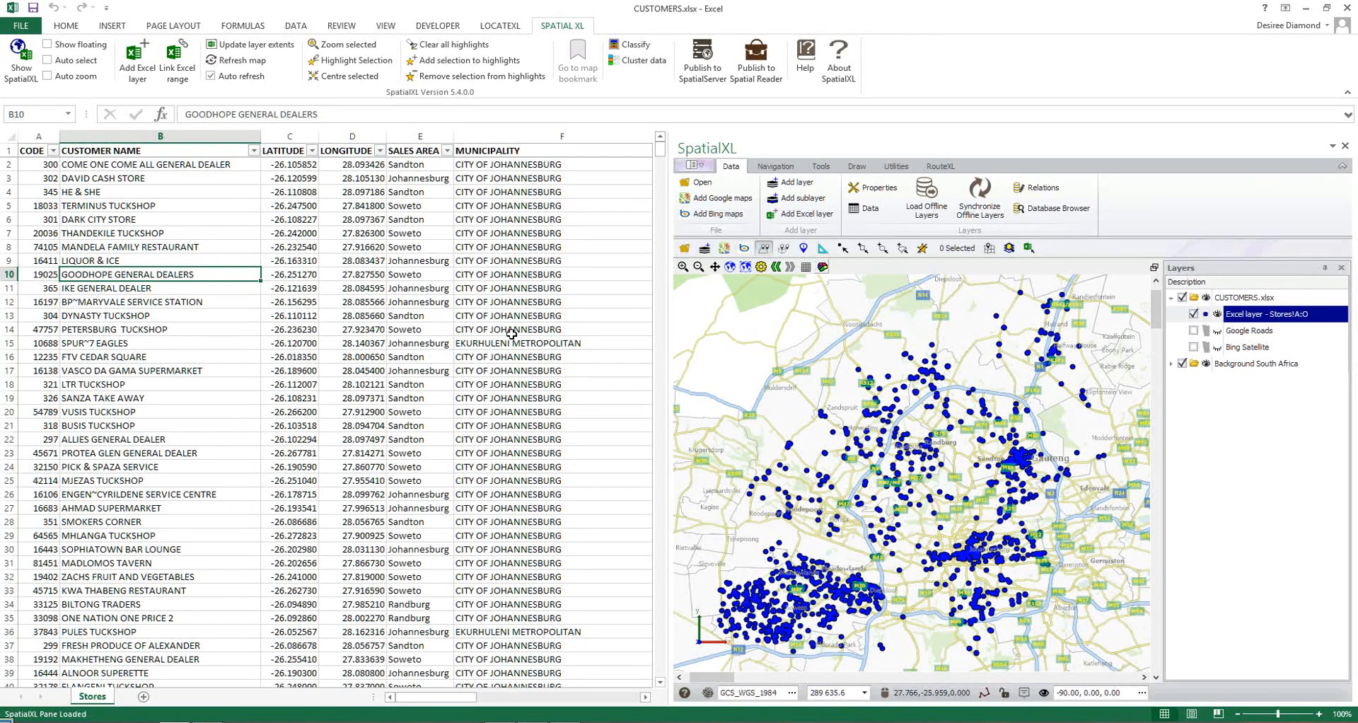
Filter the SALES AREA column to Randburg only so the map shows just those stores.
{"action": "left_click", "coordinate": [447, 151]}
{"action": "left_click", "coordinate": [307, 284]}
{"action": "left_click", "coordinate": [307, 318]}
{"action": "left_click", "coordinate": [362, 411]}
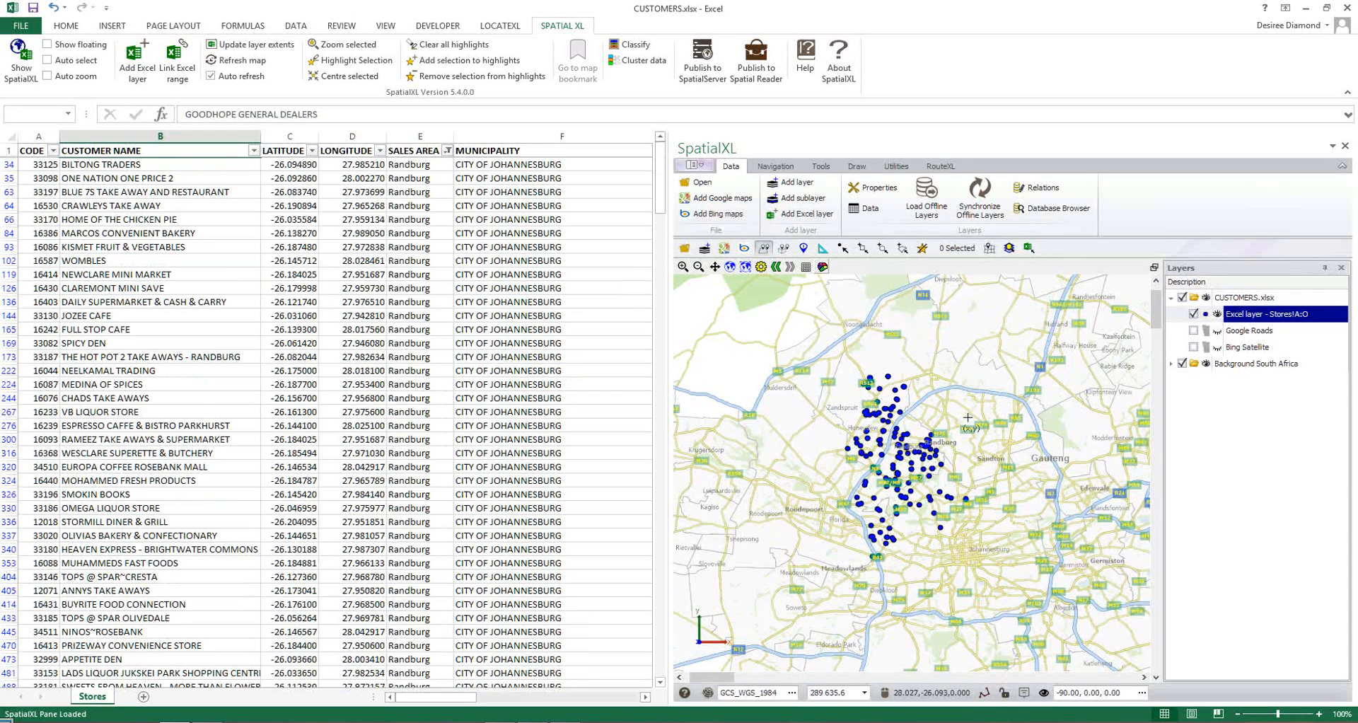
Reselect all sales areas in the SALES AREA filter to bring back every store.
{"action": "left_click", "coordinate": [447, 150]}
{"action": "left_click", "coordinate": [306, 283]}
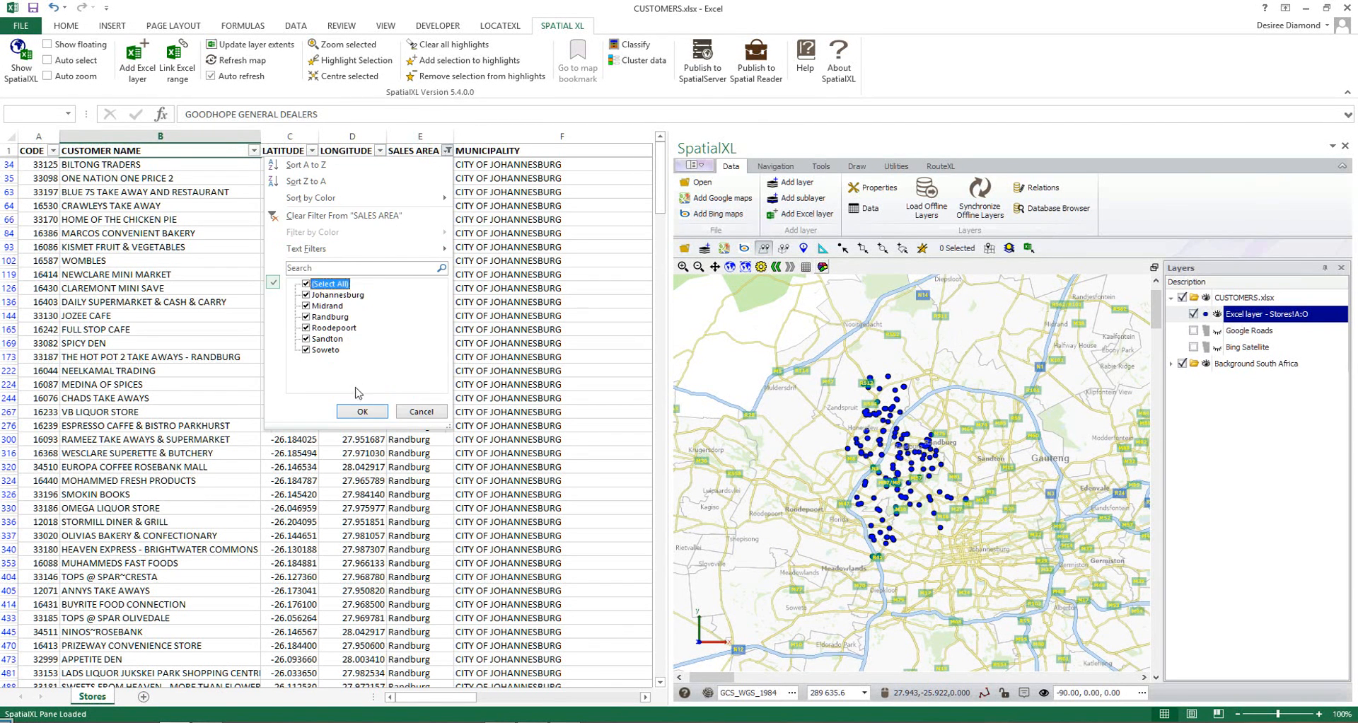
{"action": "left_click", "coordinate": [362, 411]}
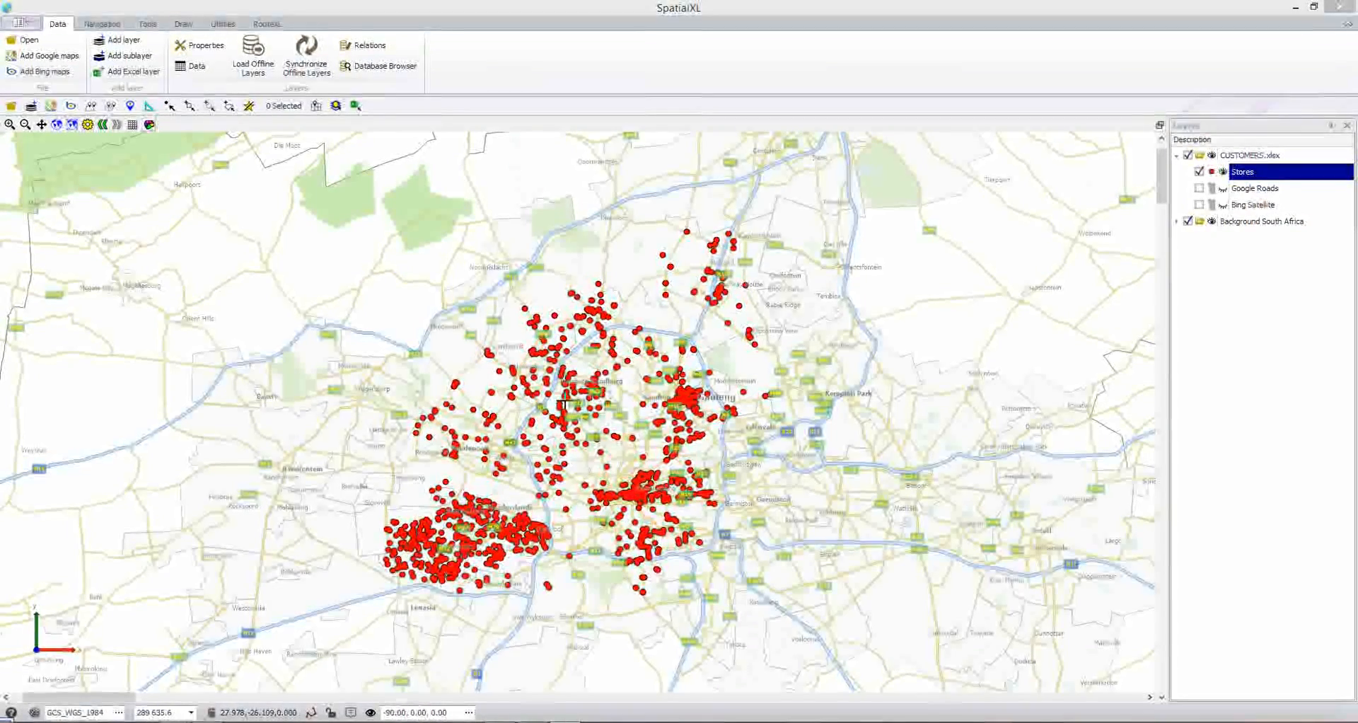
Label the points of the Stores layer with the CUSTOMER NAME field.
{"action": "scroll", "coordinate": [560, 395], "scroll_direction": "up", "scroll_amount": 4}
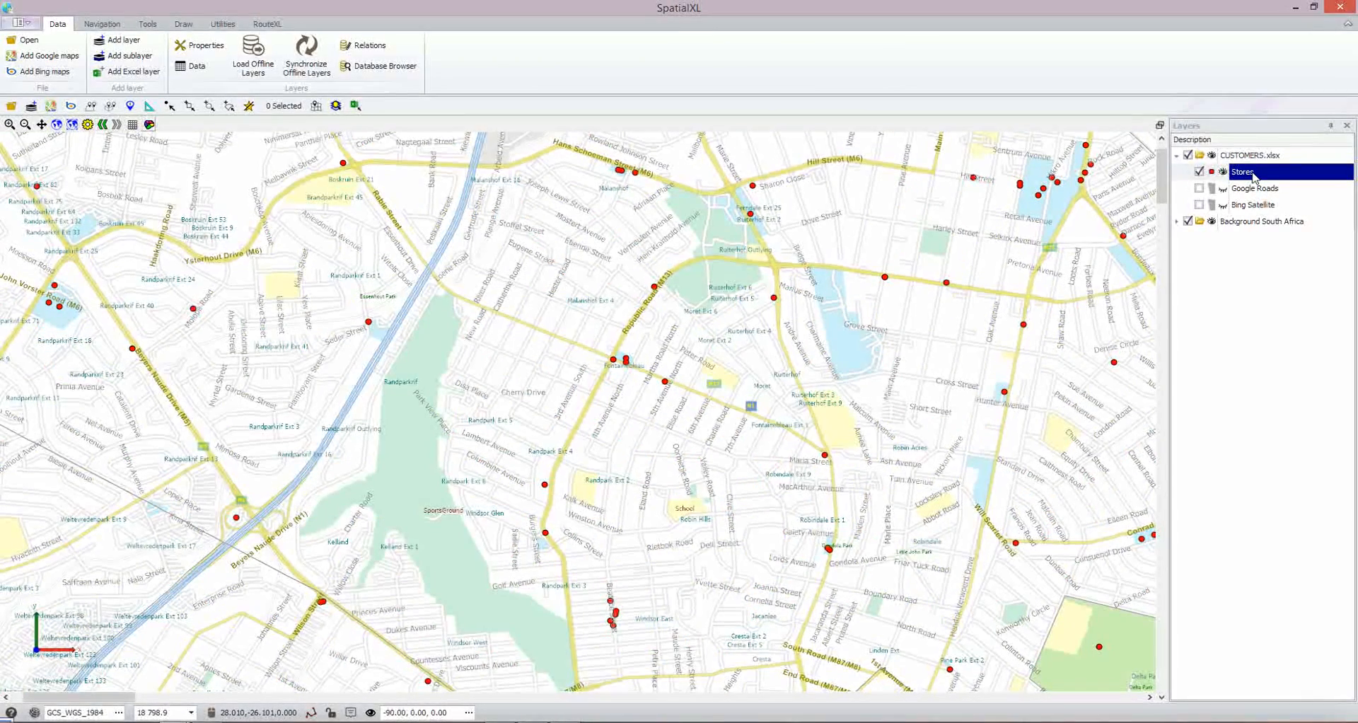
{"action": "right_click", "coordinate": [1255, 177]}
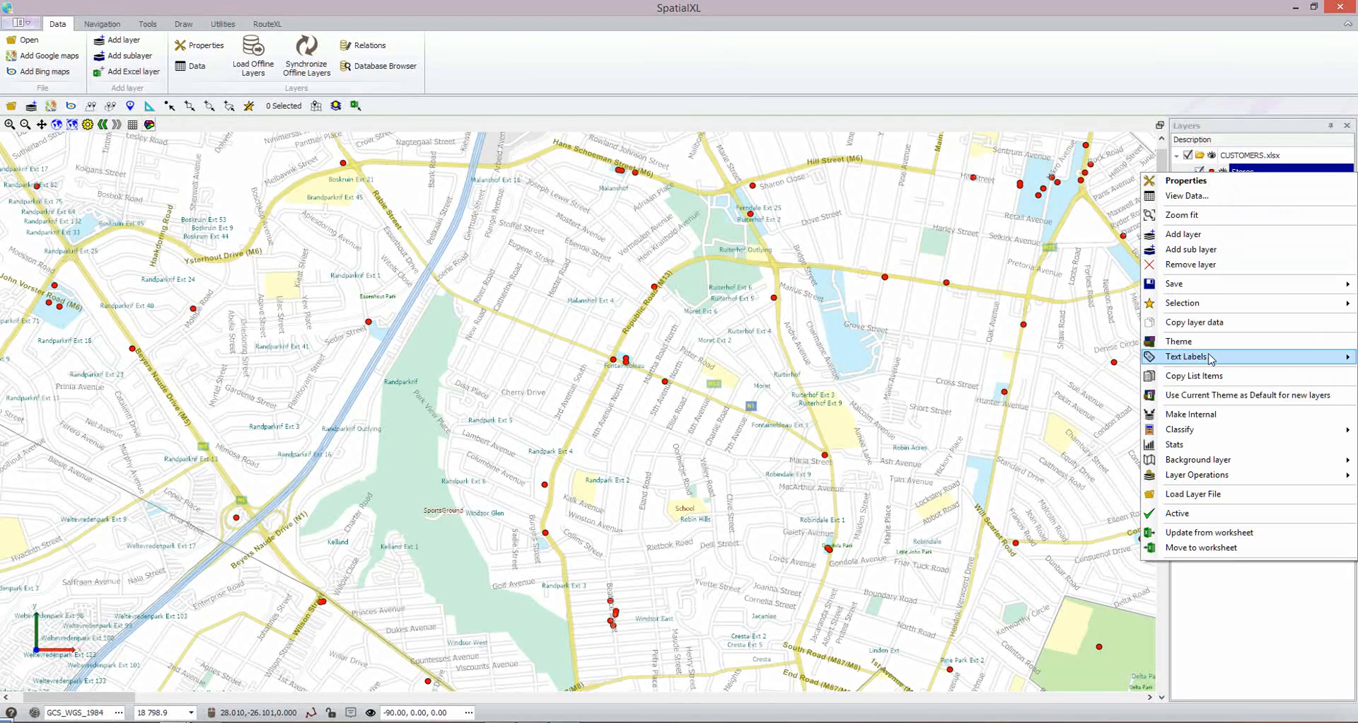
{"action": "mouse_move", "coordinate": [1210, 358]}
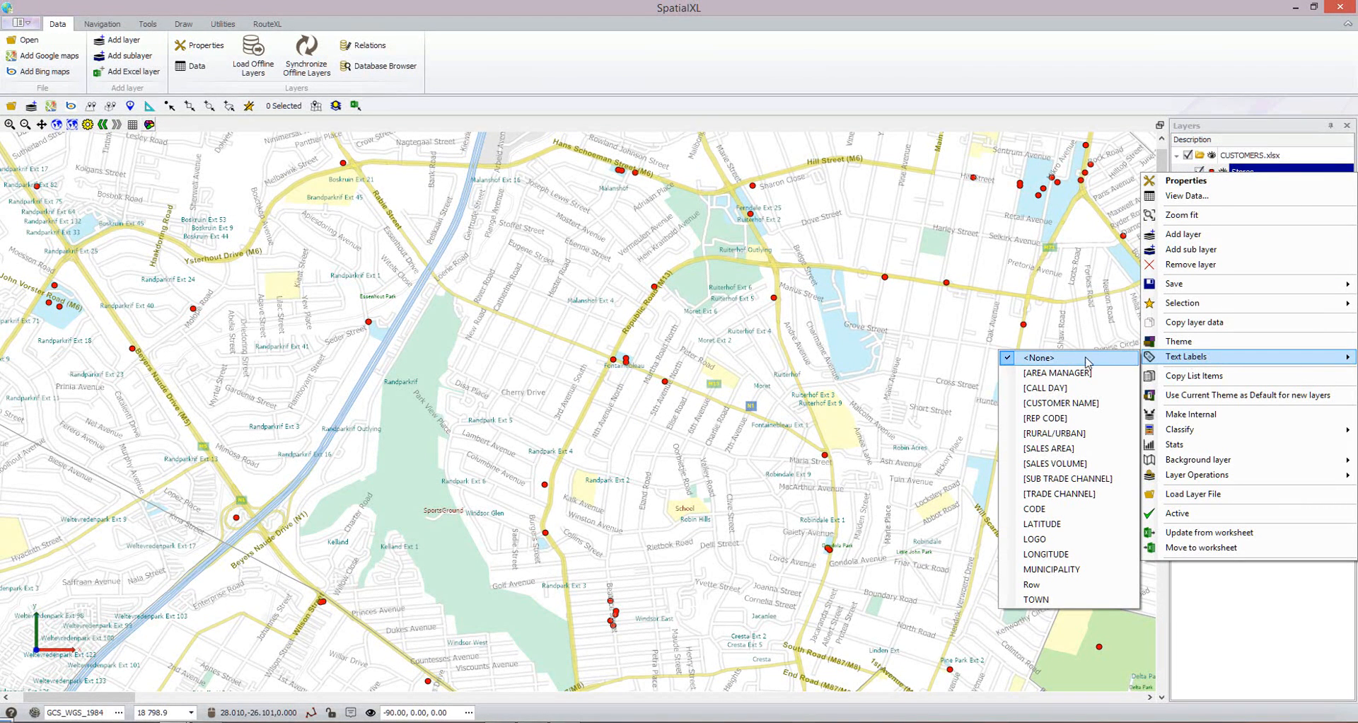
{"action": "left_click", "coordinate": [1062, 405]}
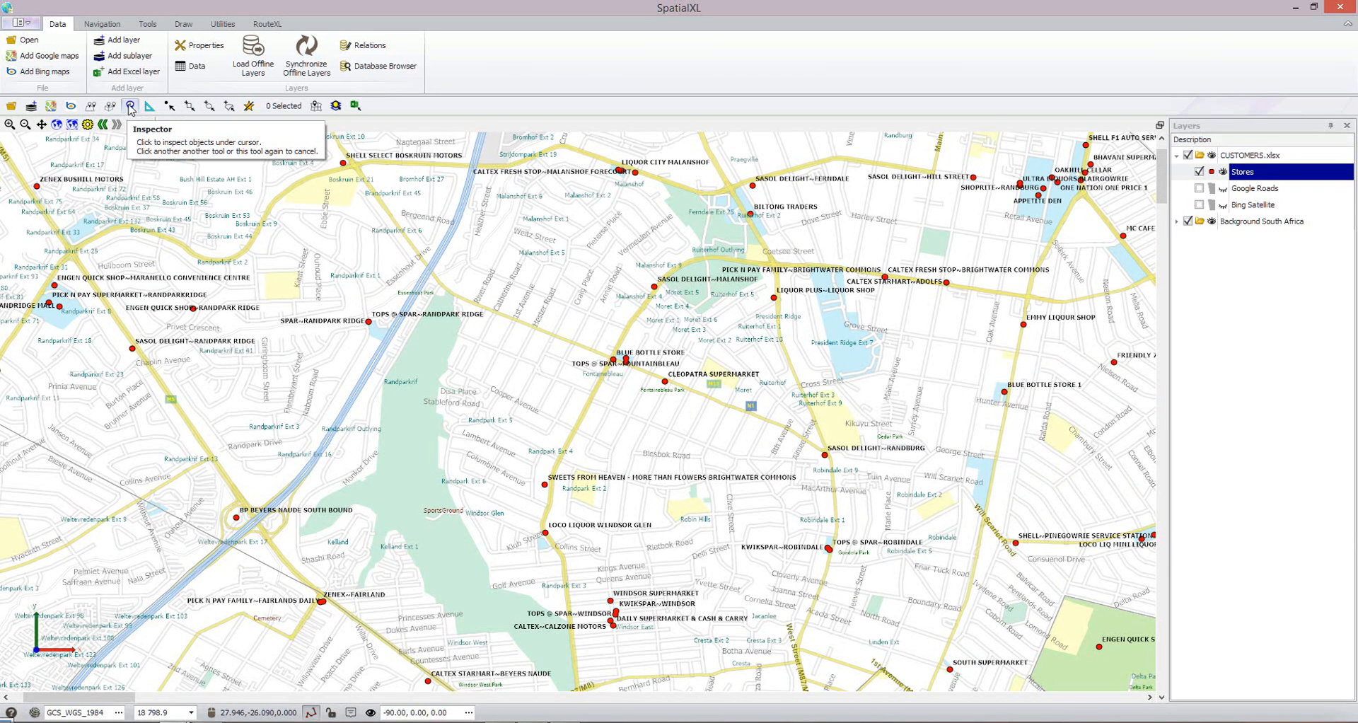
Inspect the attributes of the Blue Bottle Store point on the map and close its properties.
{"action": "left_click", "coordinate": [130, 106]}
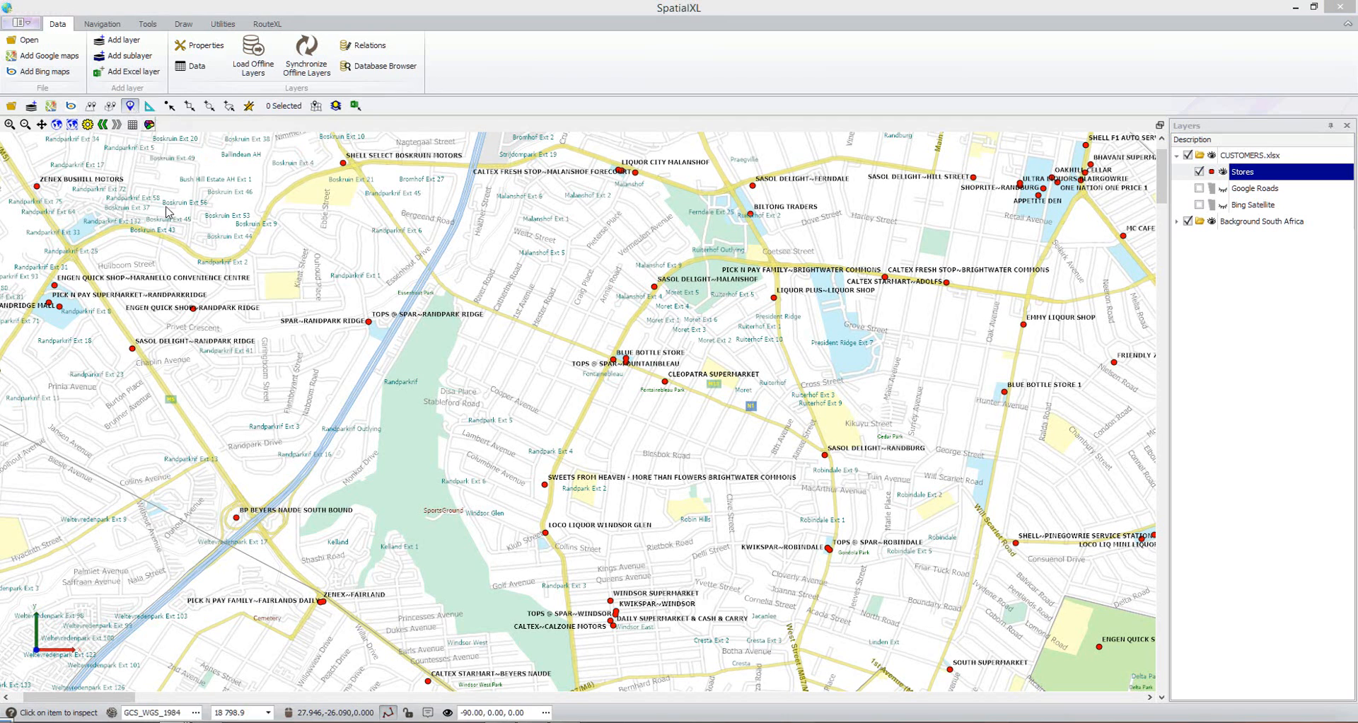
{"action": "left_click", "coordinate": [612, 359]}
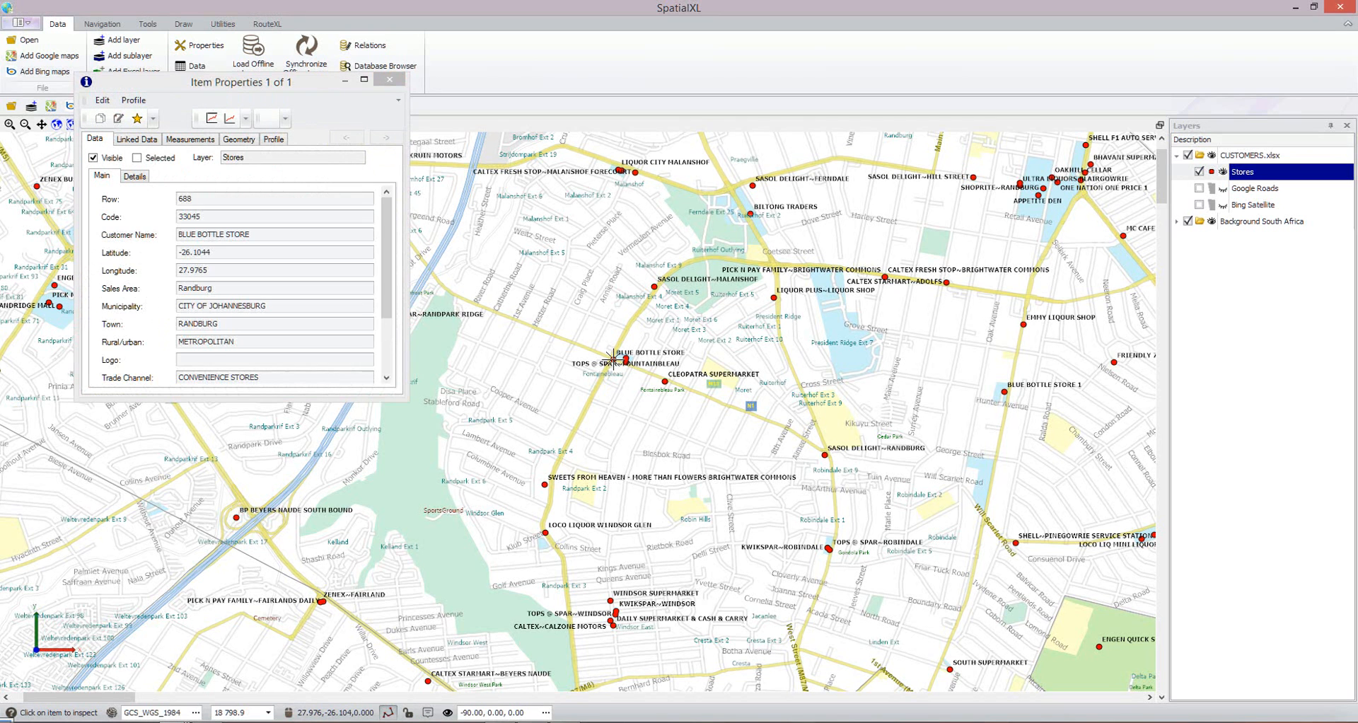
{"action": "mouse_move", "coordinate": [386, 264]}
{"action": "left_mouse_down"}
{"action": "mouse_move", "coordinate": [384, 336]}
{"action": "mouse_move", "coordinate": [386, 283]}
{"action": "left_mouse_up"}
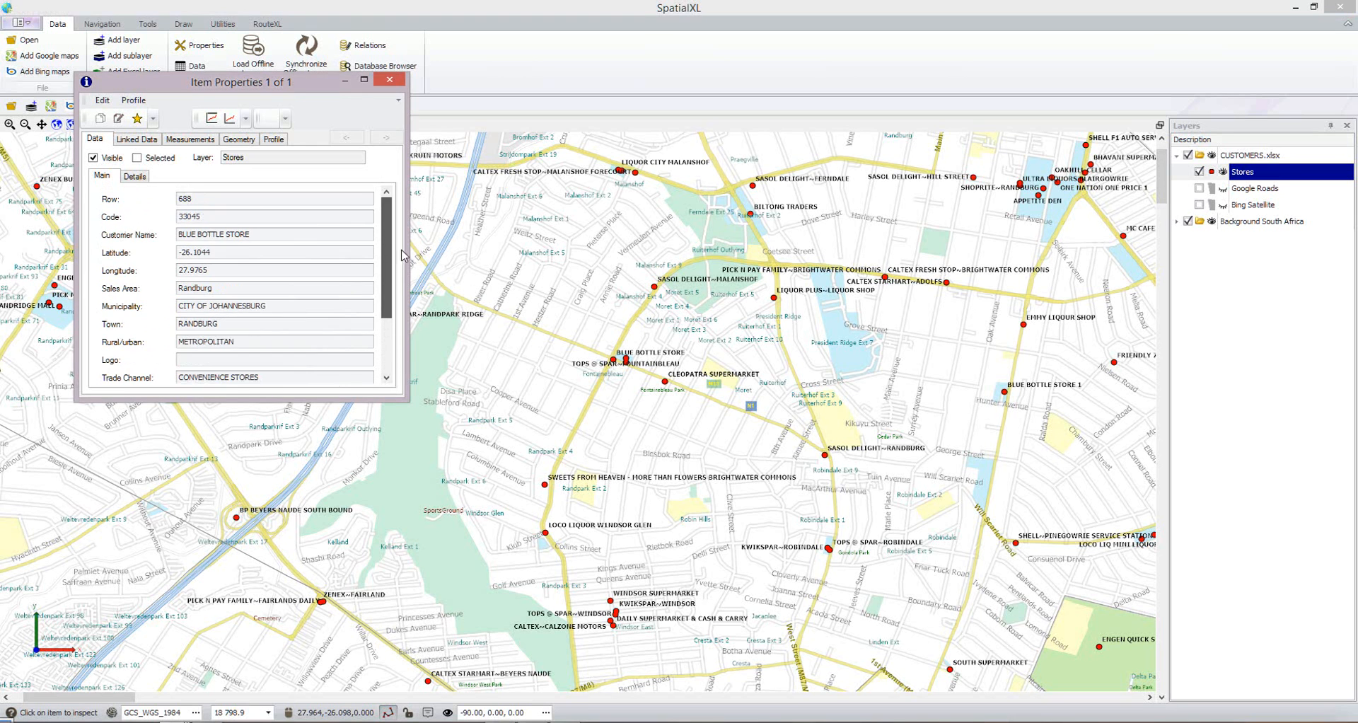
{"action": "left_click", "coordinate": [390, 80]}
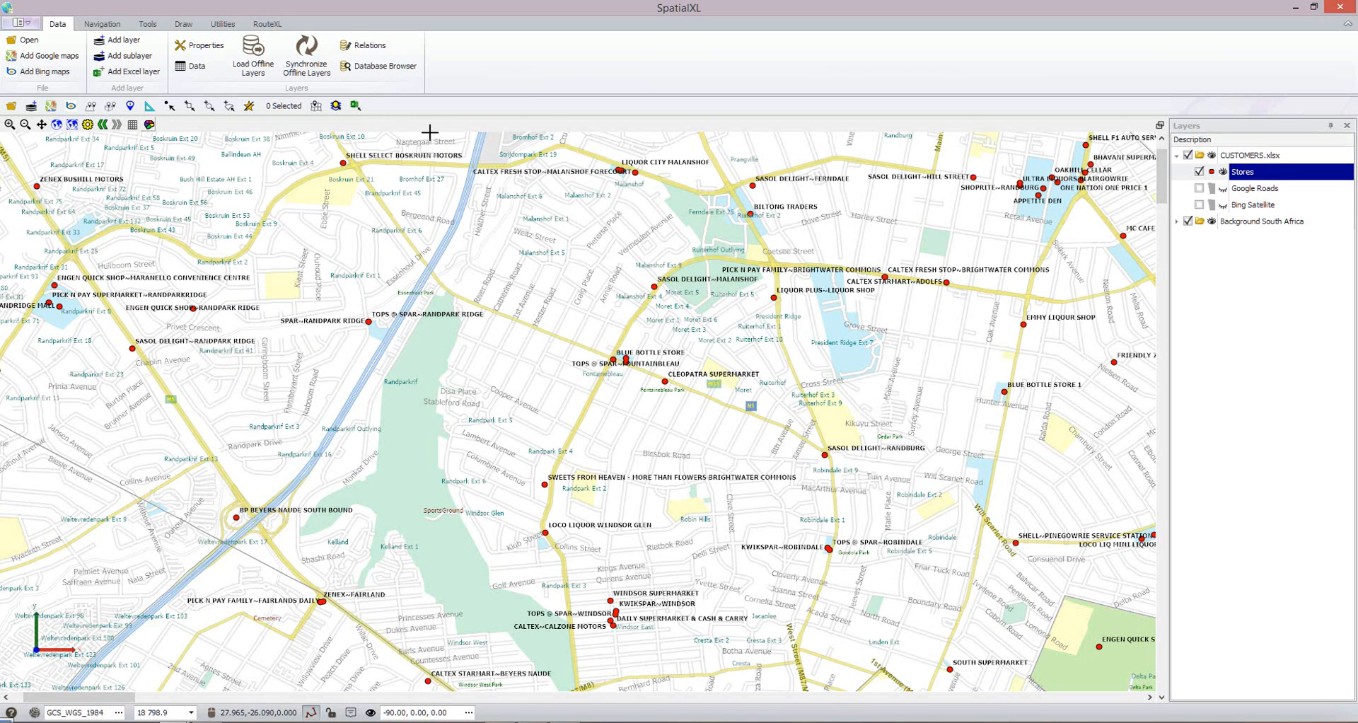
Measure the distance from Sweets From Heaven through Liquor Plus to the Caltex Starmart Adolfs point, and close the measuring tool.
{"action": "left_click", "coordinate": [150, 107]}
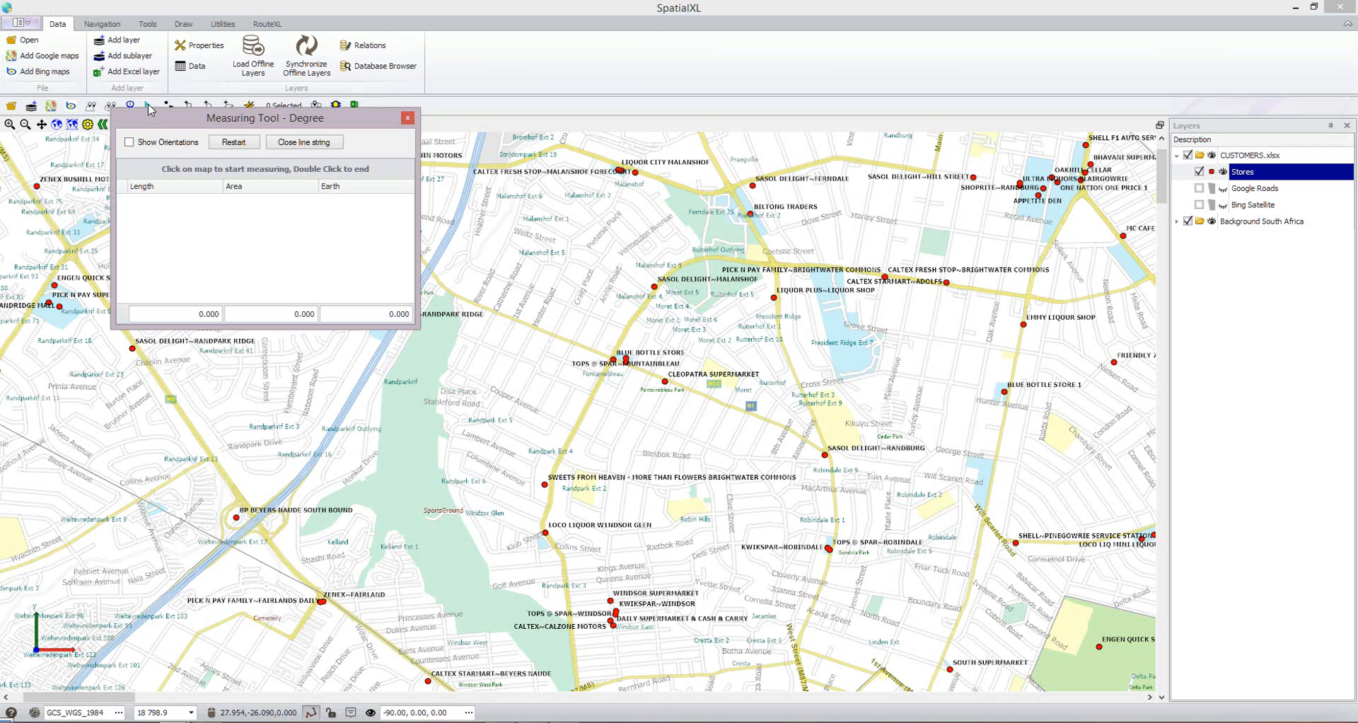
{"action": "left_click", "coordinate": [544, 484]}
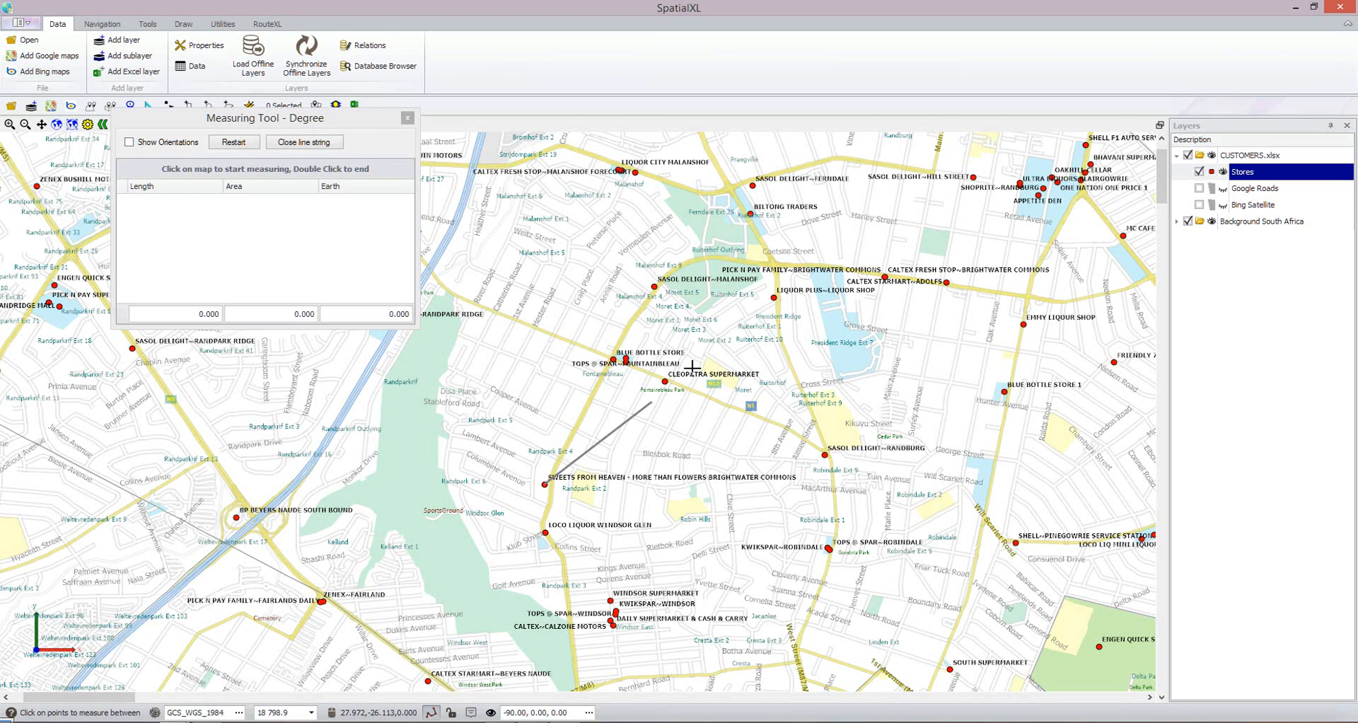
{"action": "left_click", "coordinate": [774, 297]}
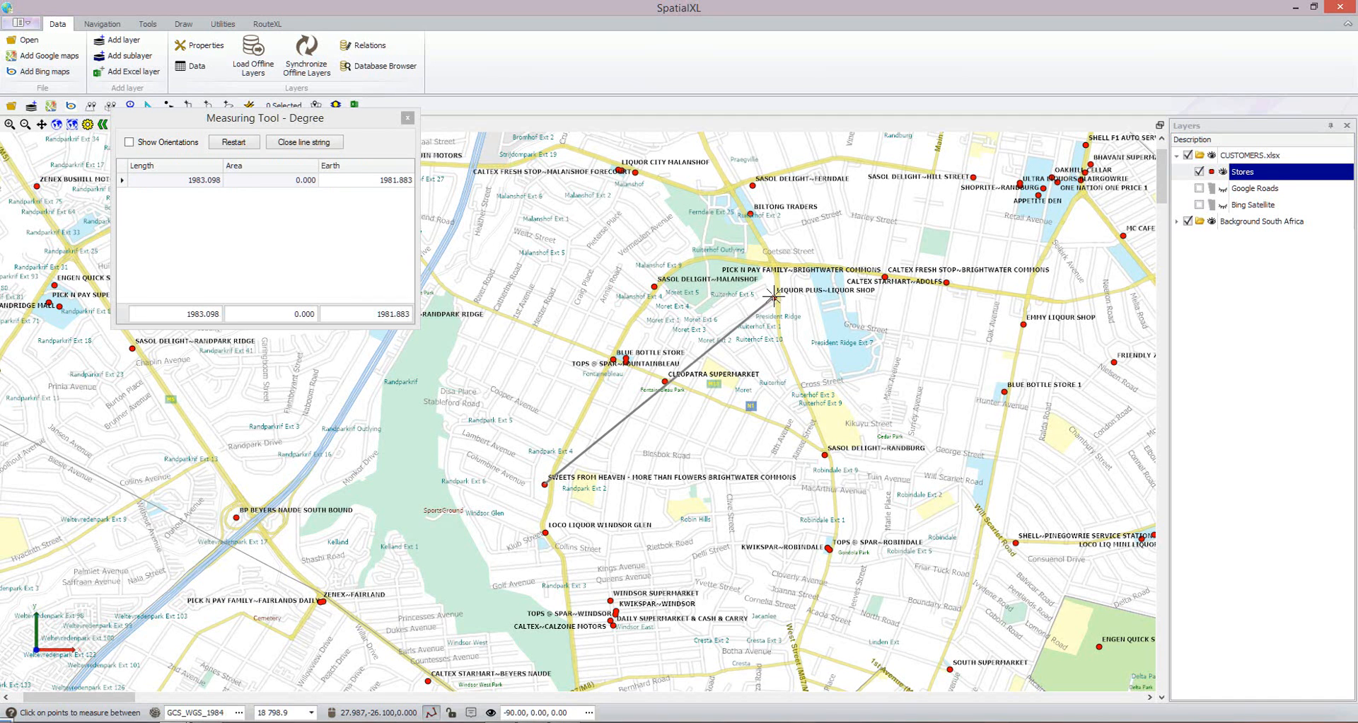
{"action": "left_click", "coordinate": [948, 281]}
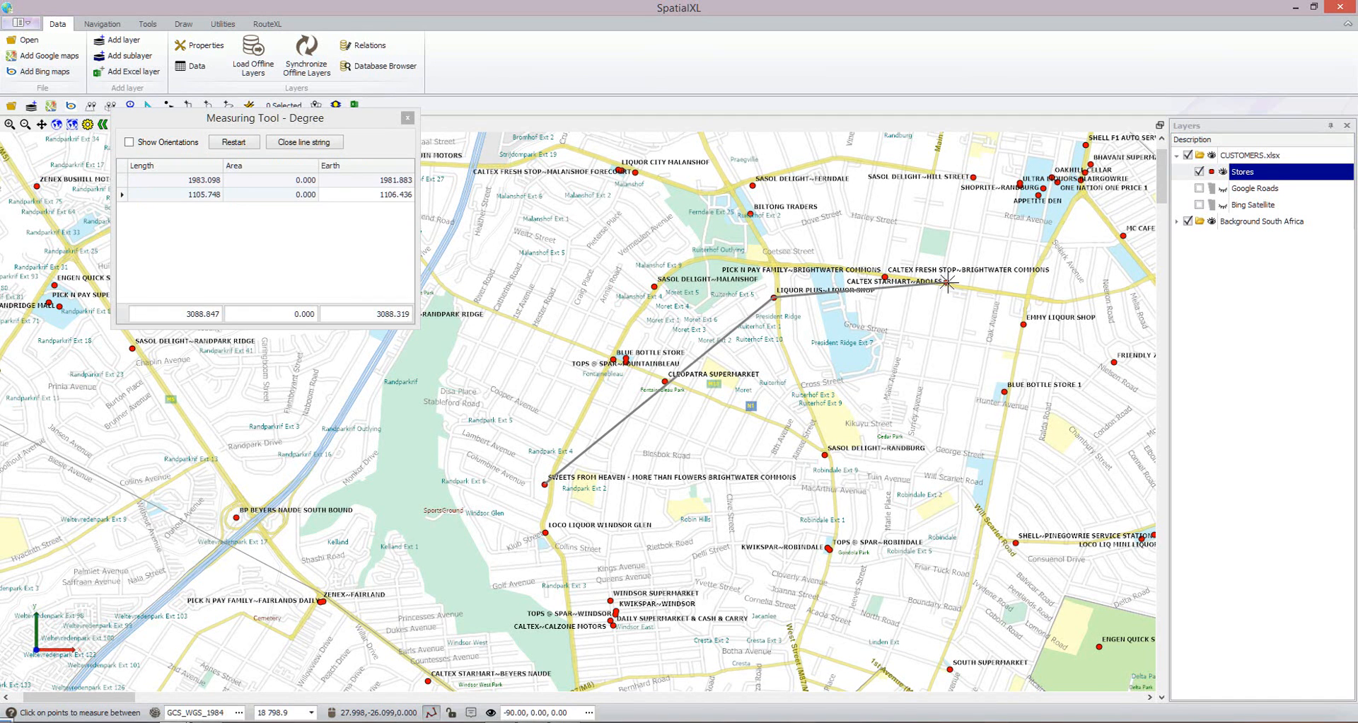
{"action": "right_click", "coordinate": [948, 282]}
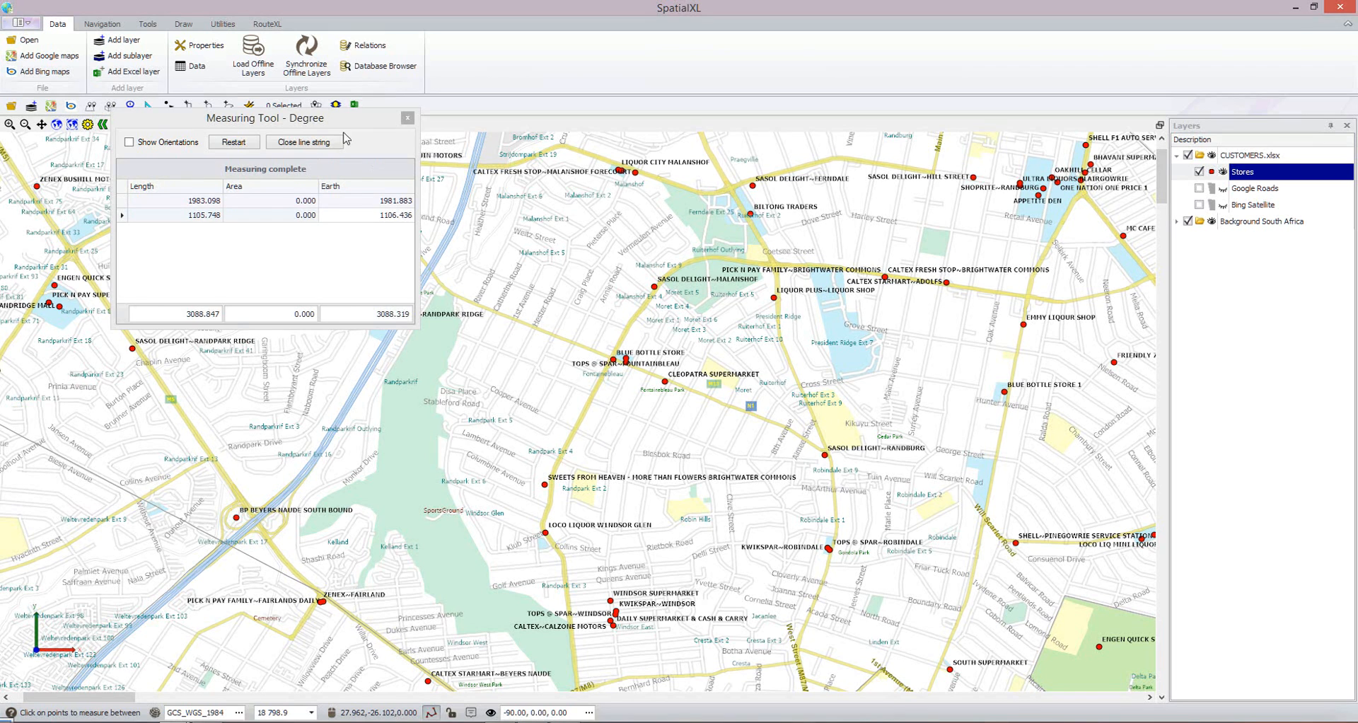
{"action": "left_click", "coordinate": [408, 117]}
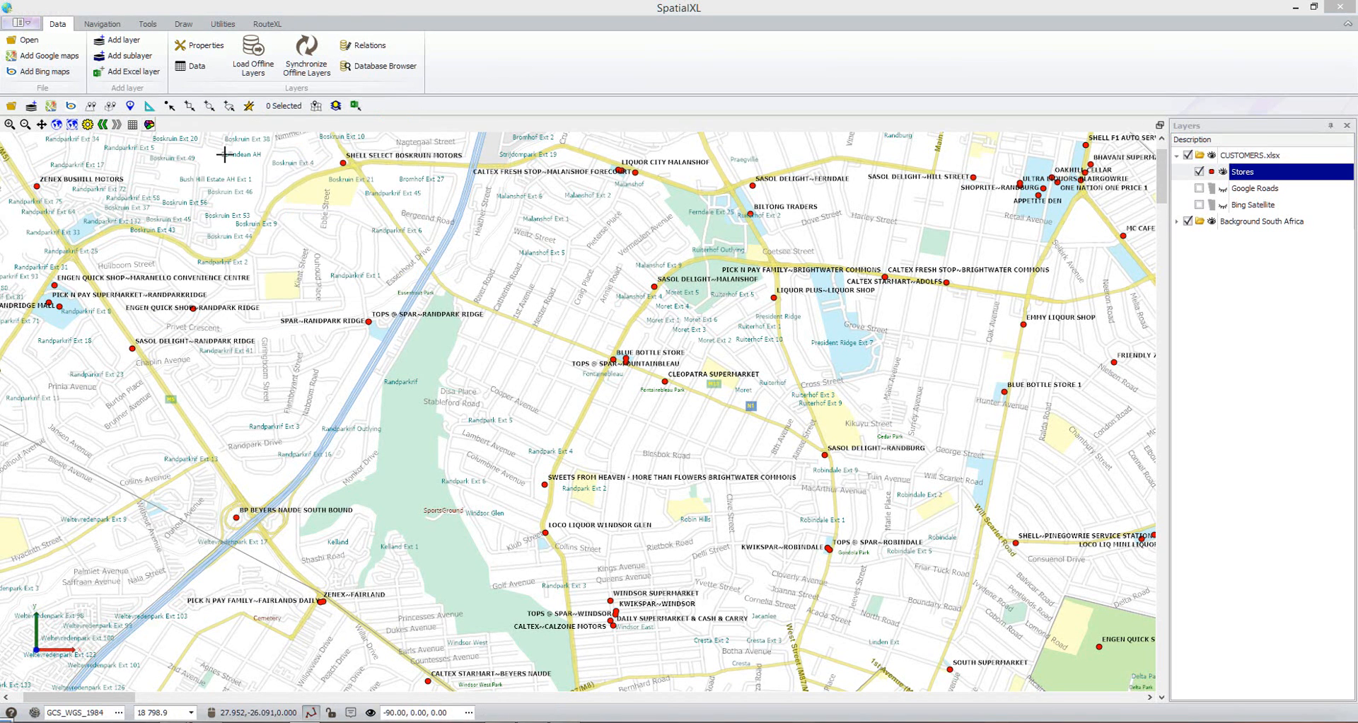
Copy the X coordinate of the Sasol Delight Malanshof point into a blank Notepad note, and discard the note.
{"action": "left_click", "coordinate": [91, 106]}
{"action": "left_click", "coordinate": [652, 286]}
{"action": "left_click_drag", "start_coordinate": [0, 269], "coordinate": [716, 287]}
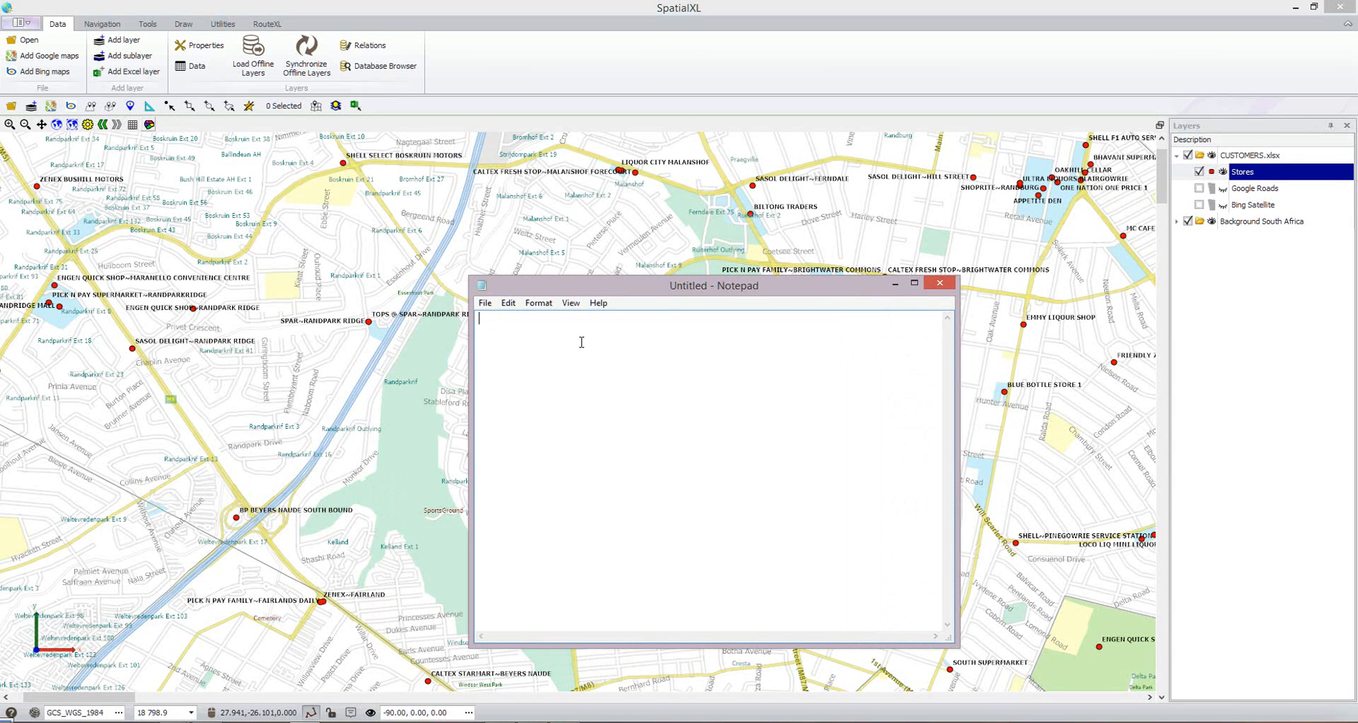
{"action": "type", "text": "27.97911\t-26.09962"}
{"action": "left_click", "coordinate": [947, 286]}
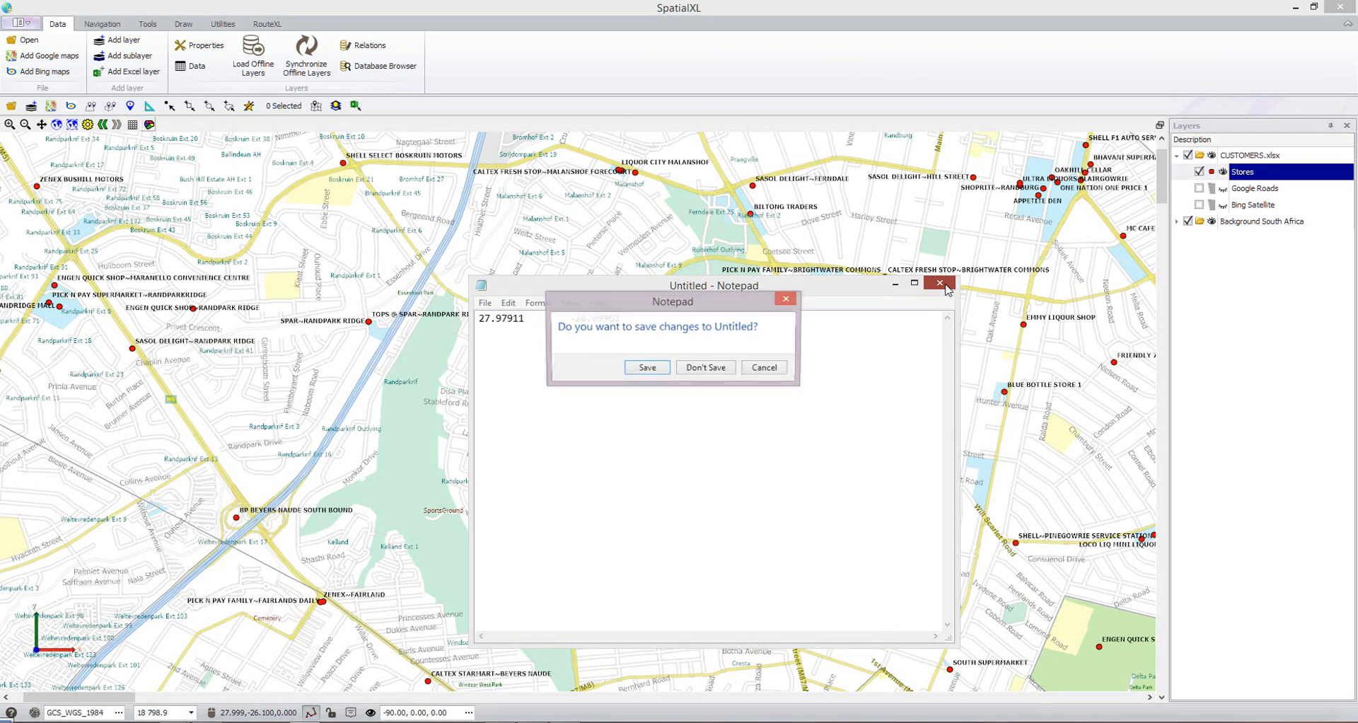
{"action": "left_click", "coordinate": [710, 368]}
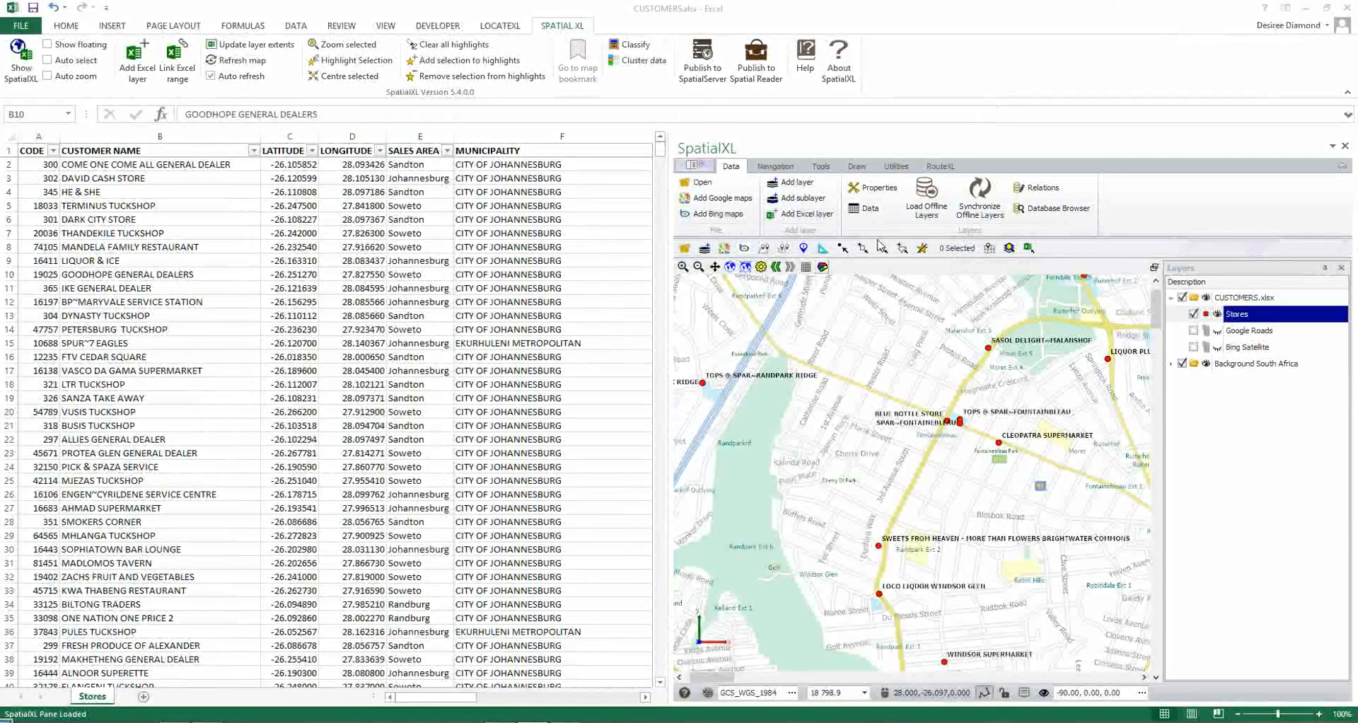
Select the clustered store points at Tops @ Spar Fountainbleau on the map, and clear the selection.
{"action": "left_click", "coordinate": [843, 248]}
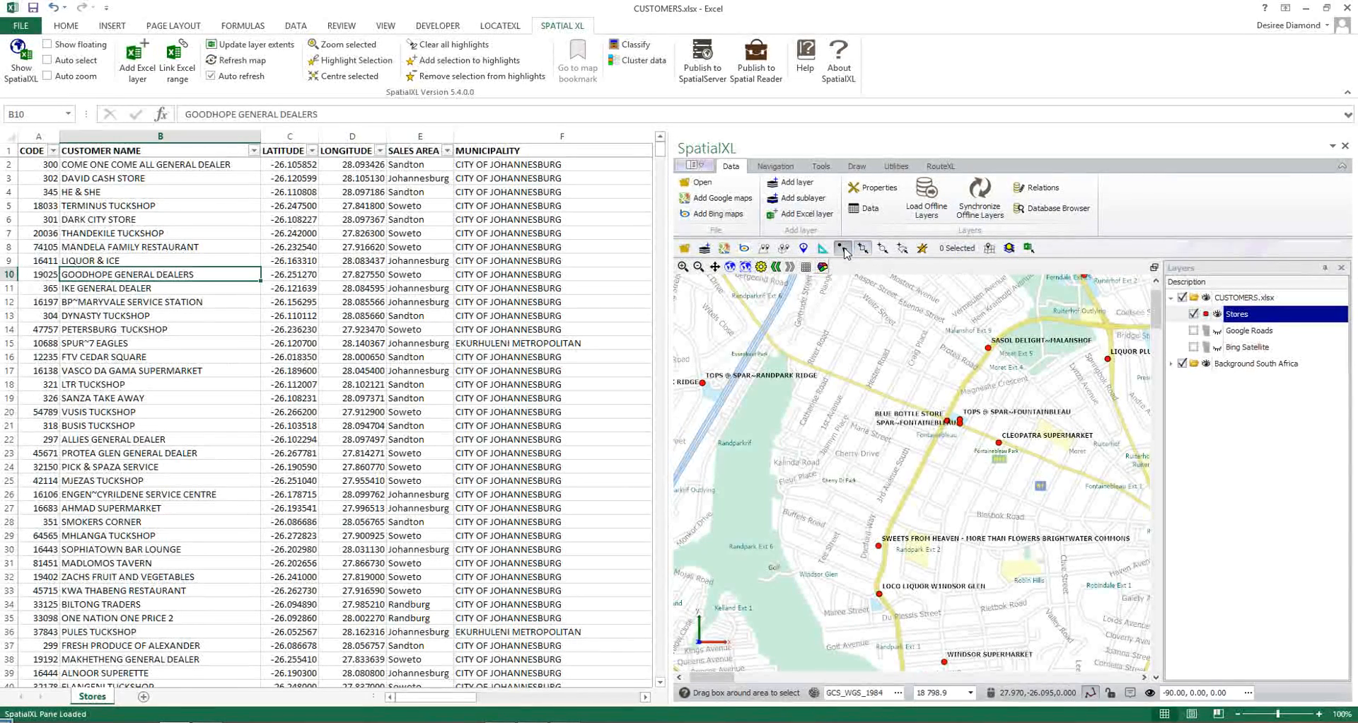
{"action": "left_click", "coordinate": [959, 422]}
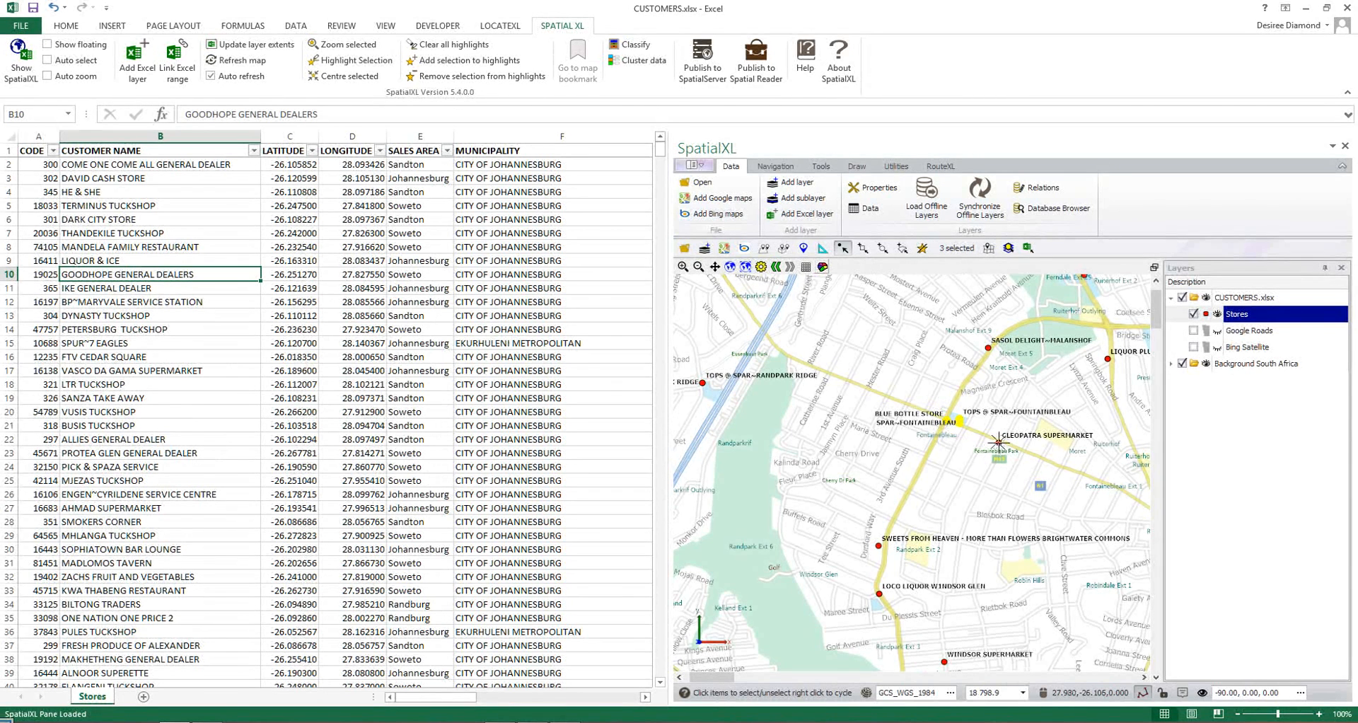
{"action": "left_click", "coordinate": [923, 248]}
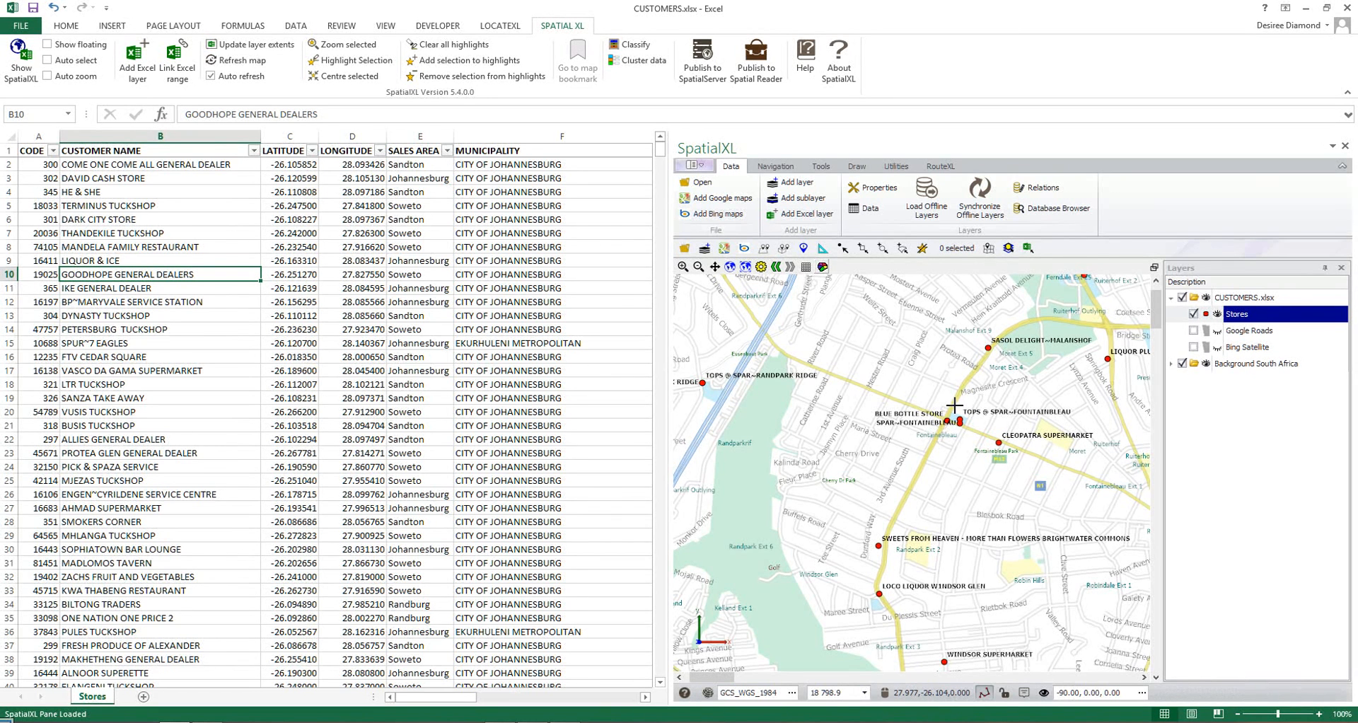
Select the stores within a circle centred on Blue Bottle Store, select their matching worksheet rows, and fill those rows with yellow.
{"action": "left_click", "coordinate": [883, 250]}
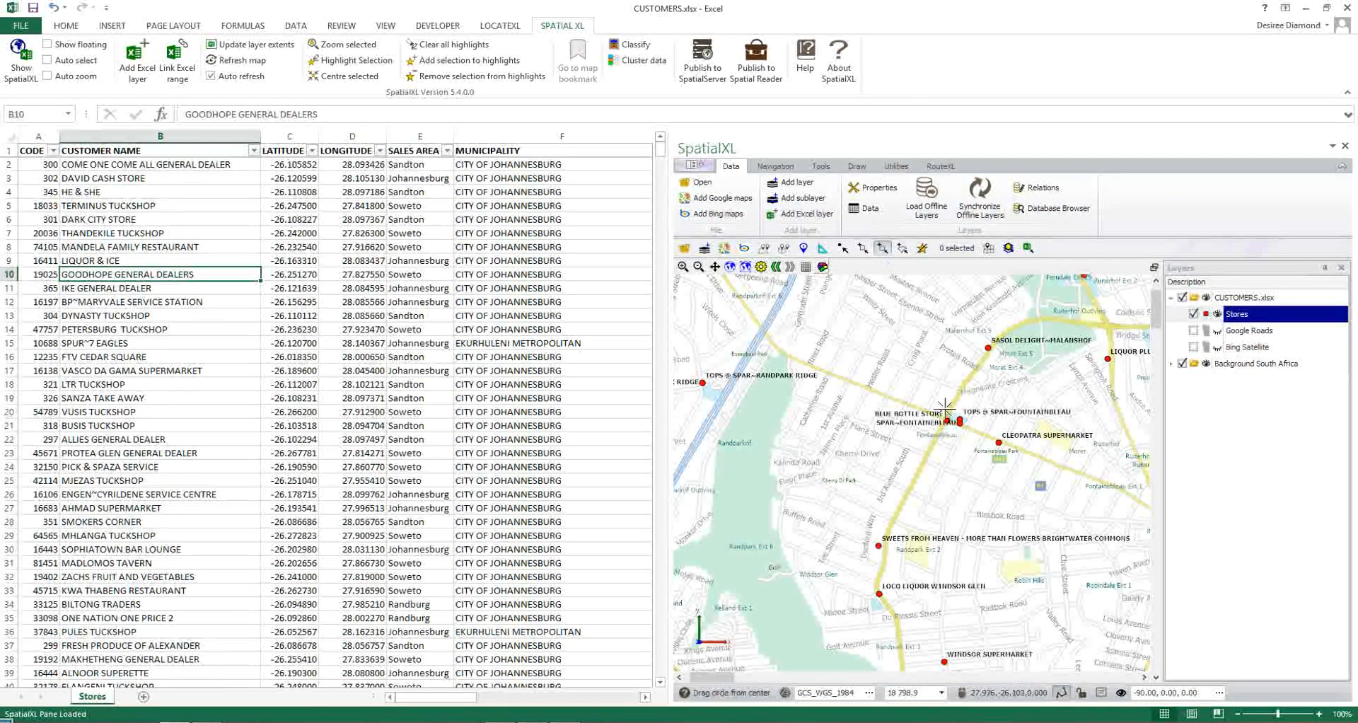
{"action": "left_click_drag", "start_coordinate": [948, 422], "coordinate": [959, 559]}
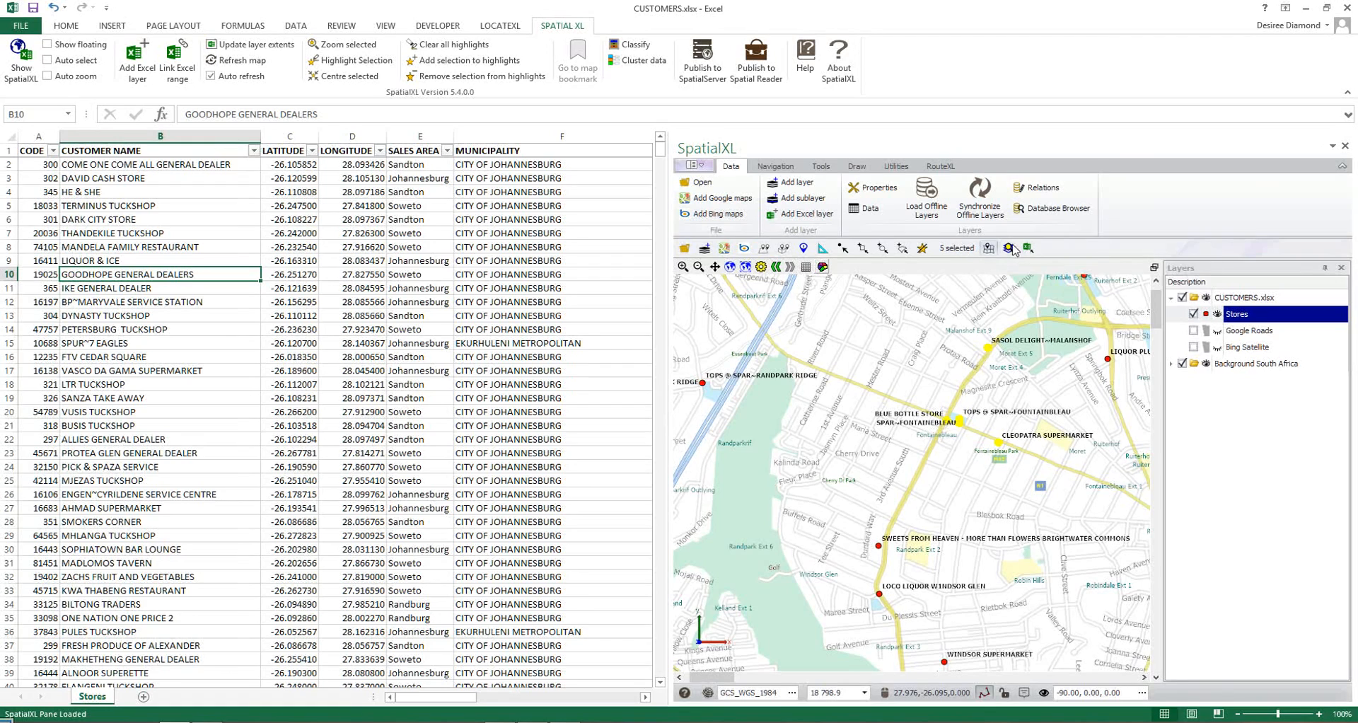
{"action": "left_click", "coordinate": [988, 248]}
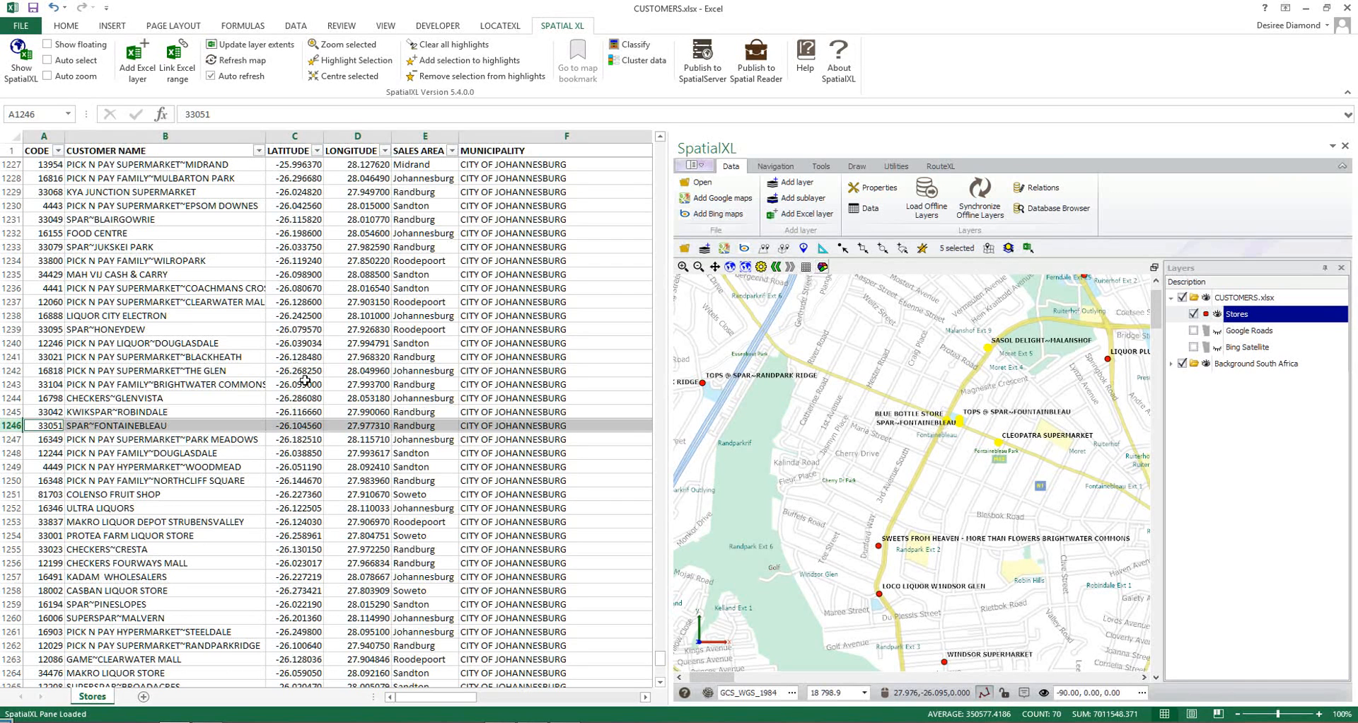
{"action": "left_click", "coordinate": [68, 26]}
{"action": "left_click", "coordinate": [214, 71]}
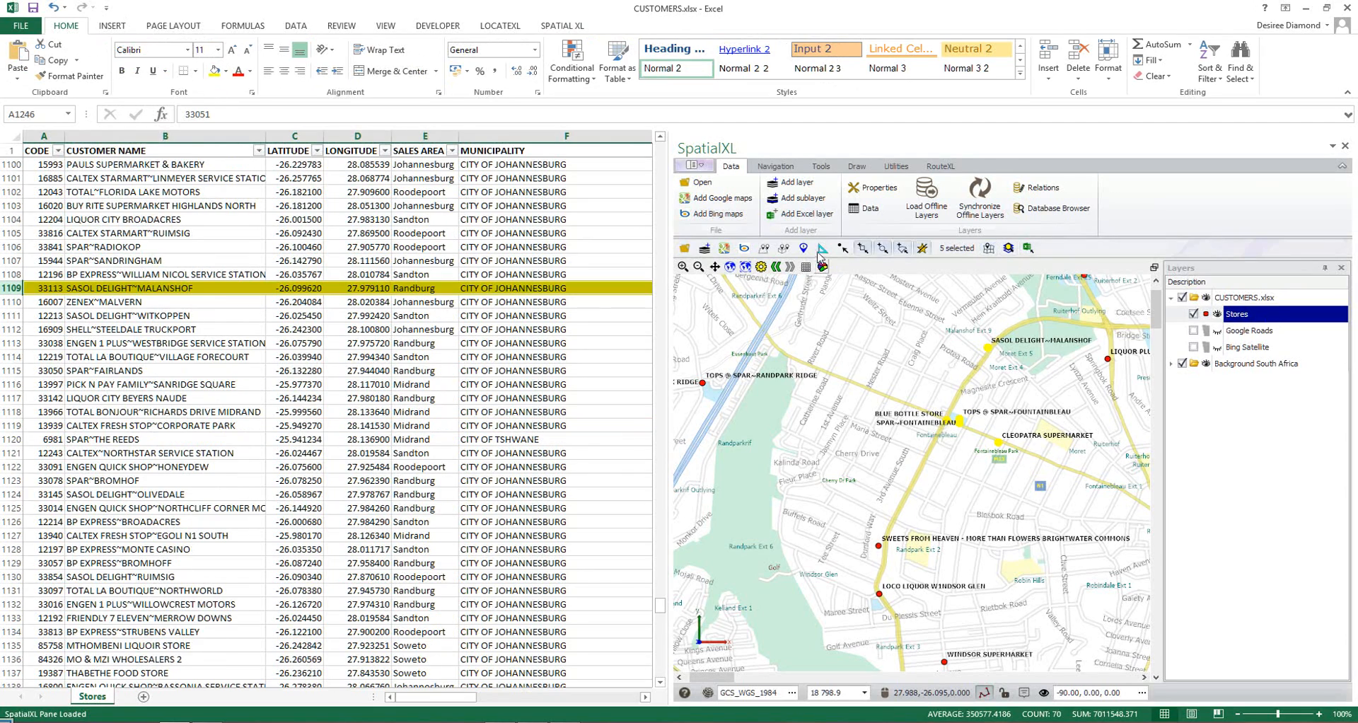
Review the general, styling, text and thematic colour and image size settings of the Stores layer, and close its properties.
{"action": "left_click", "coordinate": [746, 267]}
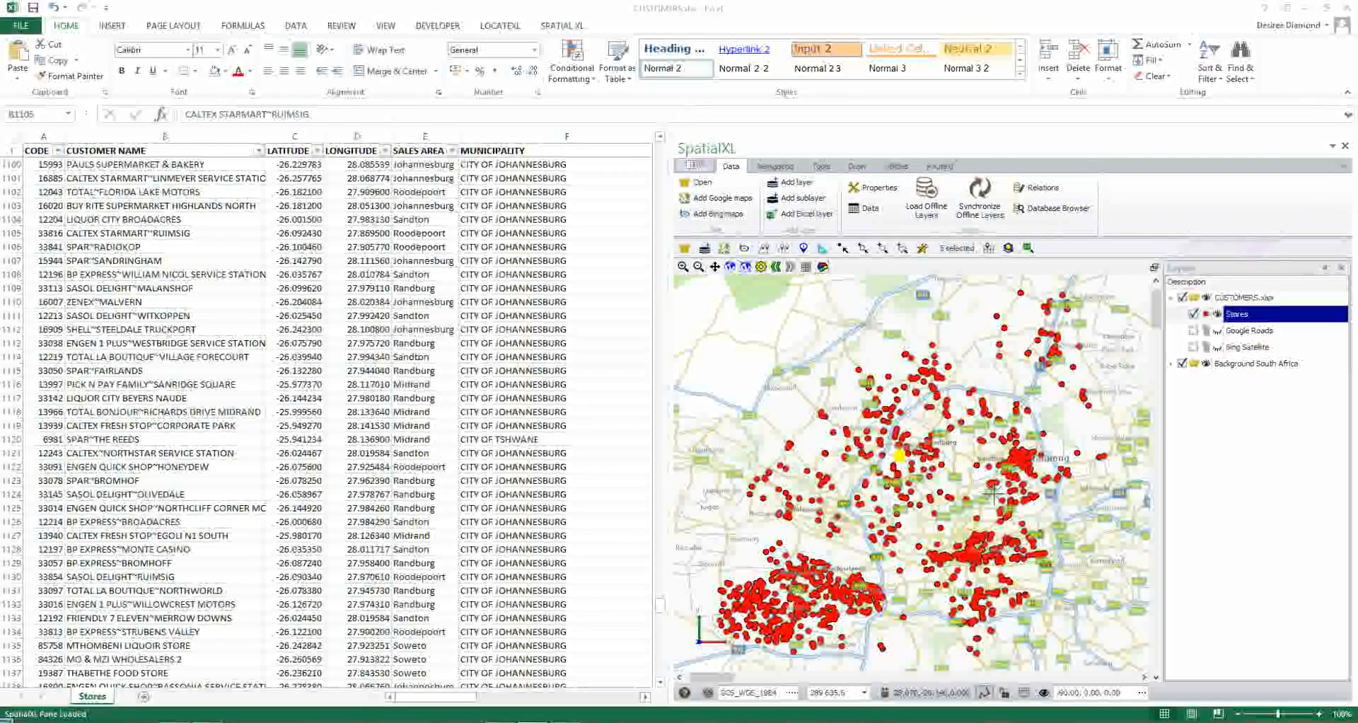
{"action": "left_click", "coordinate": [1275, 315]}
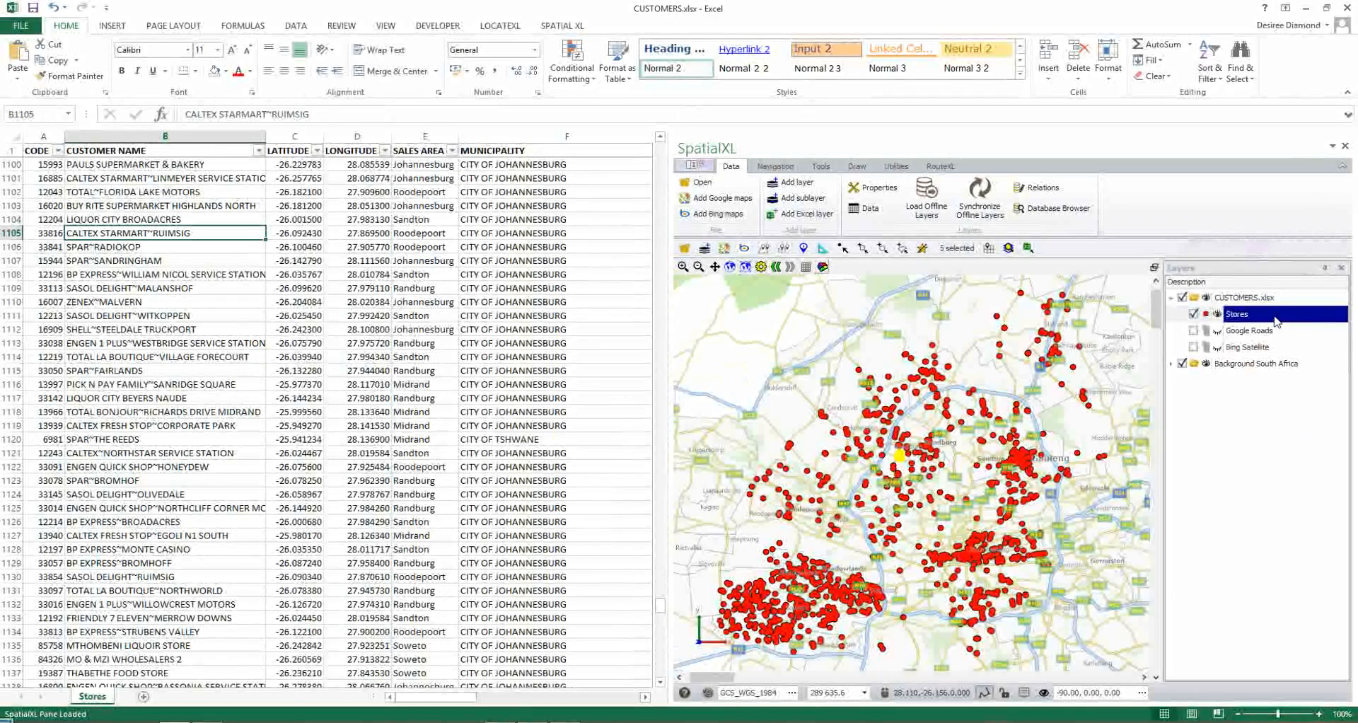
{"action": "right_click", "coordinate": [1256, 320]}
{"action": "left_click", "coordinate": [1259, 327]}
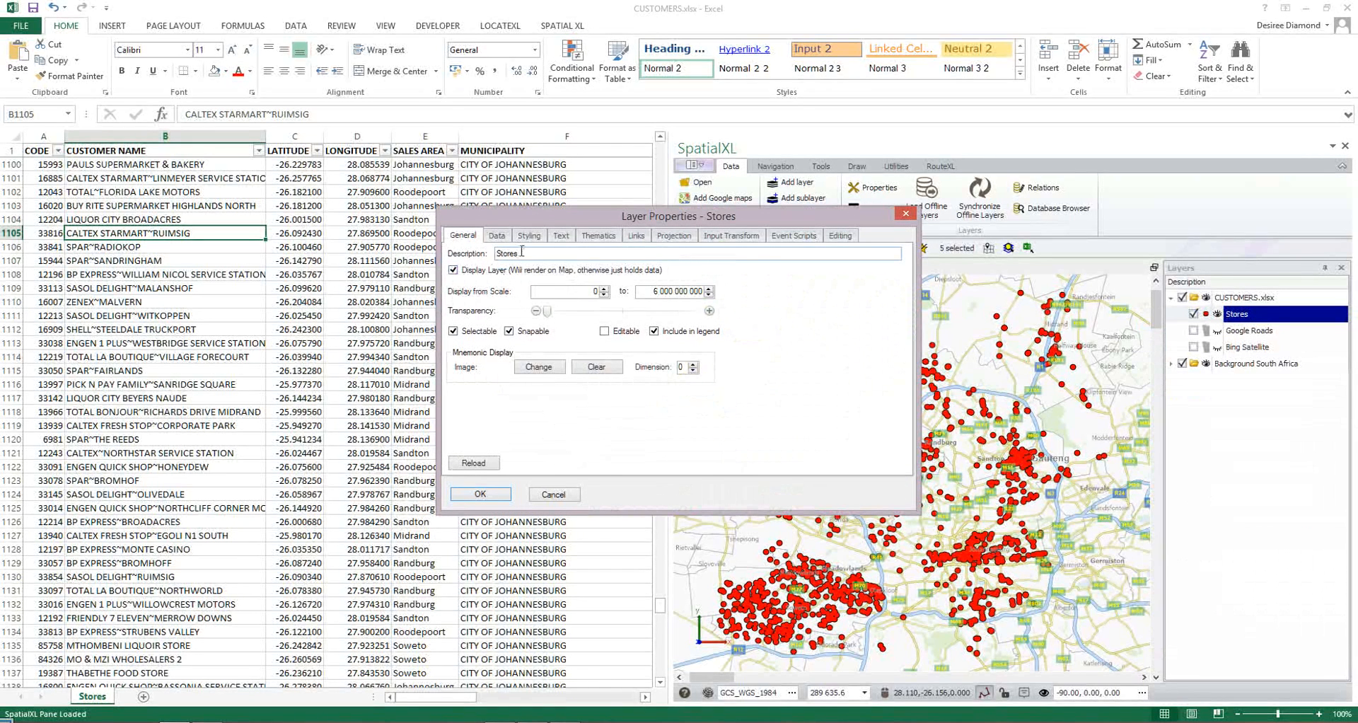
{"action": "left_click", "coordinate": [538, 237]}
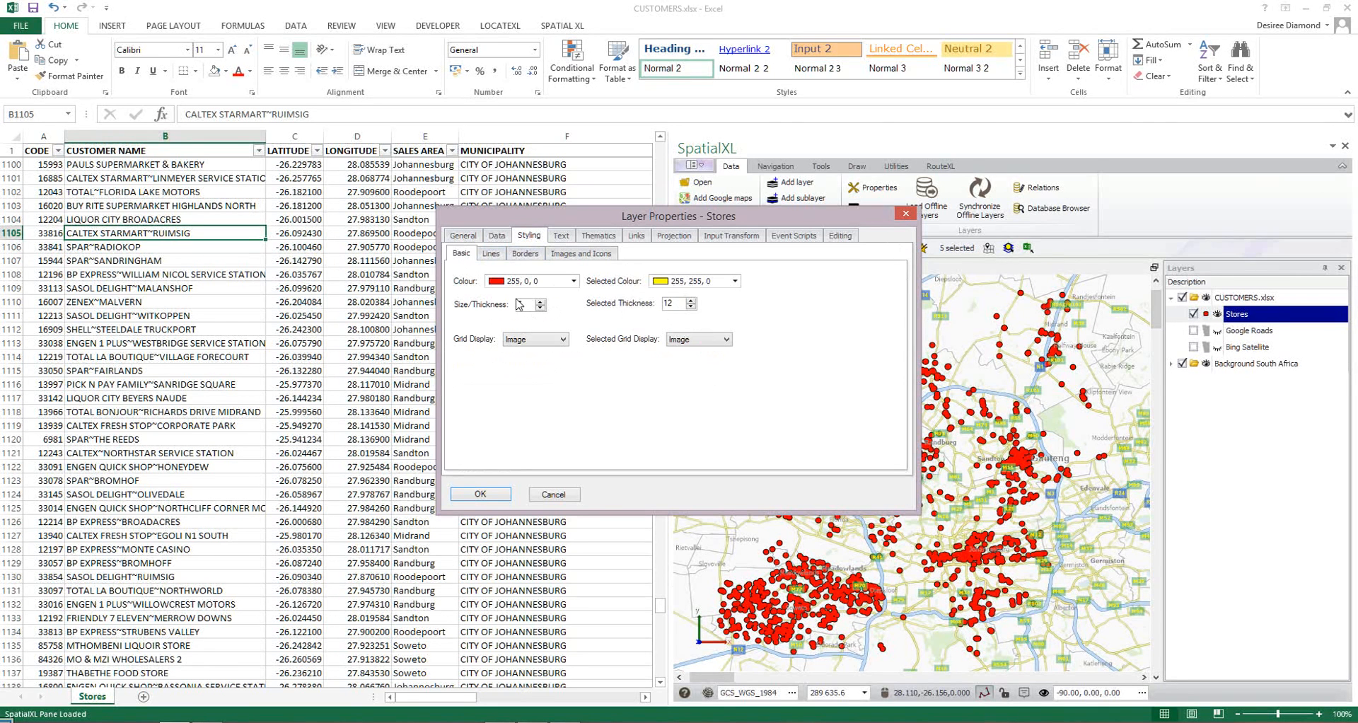
{"action": "left_click", "coordinate": [567, 239]}
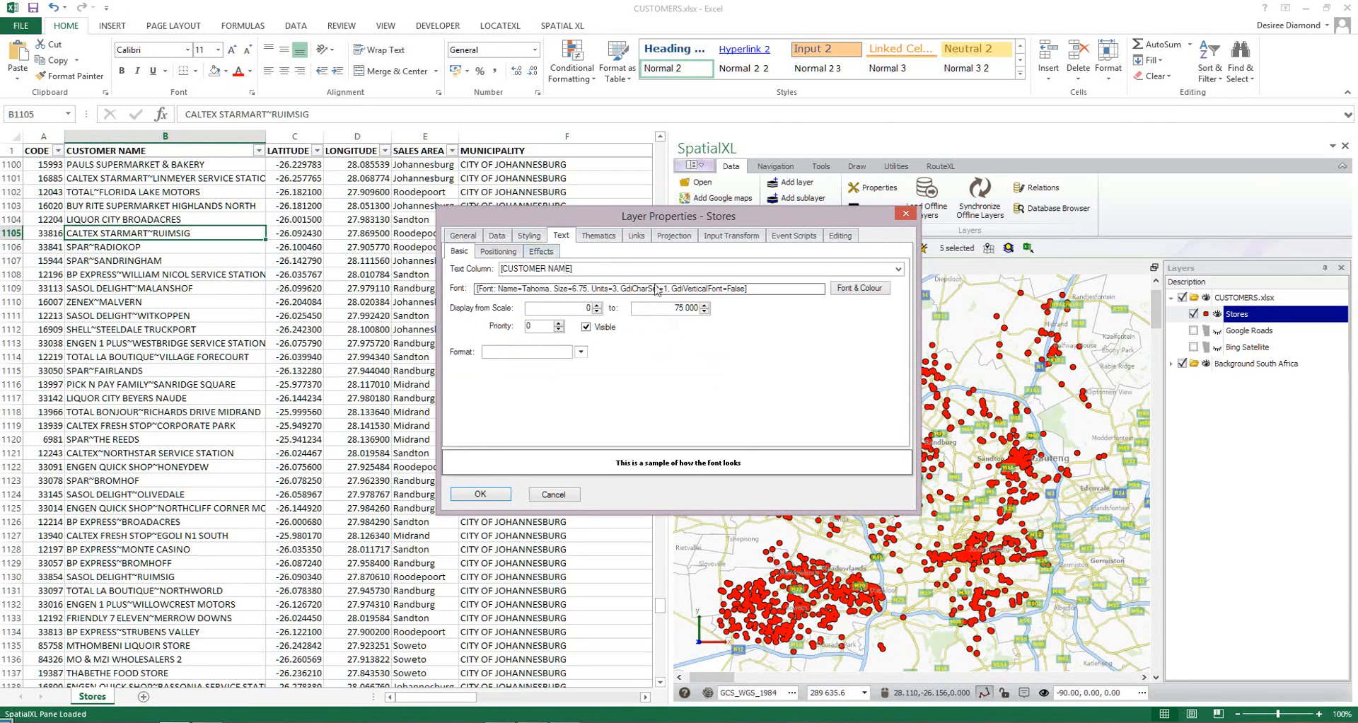
{"action": "left_click", "coordinate": [595, 236]}
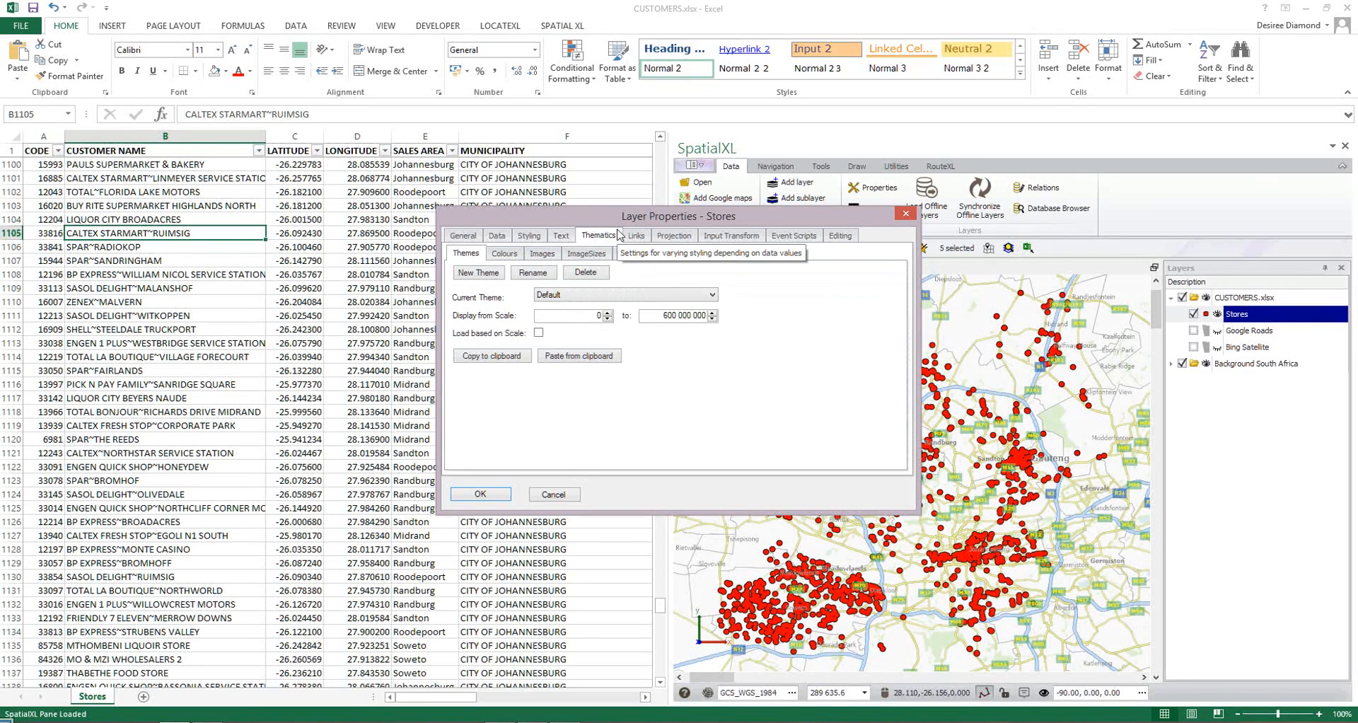
{"action": "left_click", "coordinate": [507, 254]}
{"action": "left_click", "coordinate": [588, 255]}
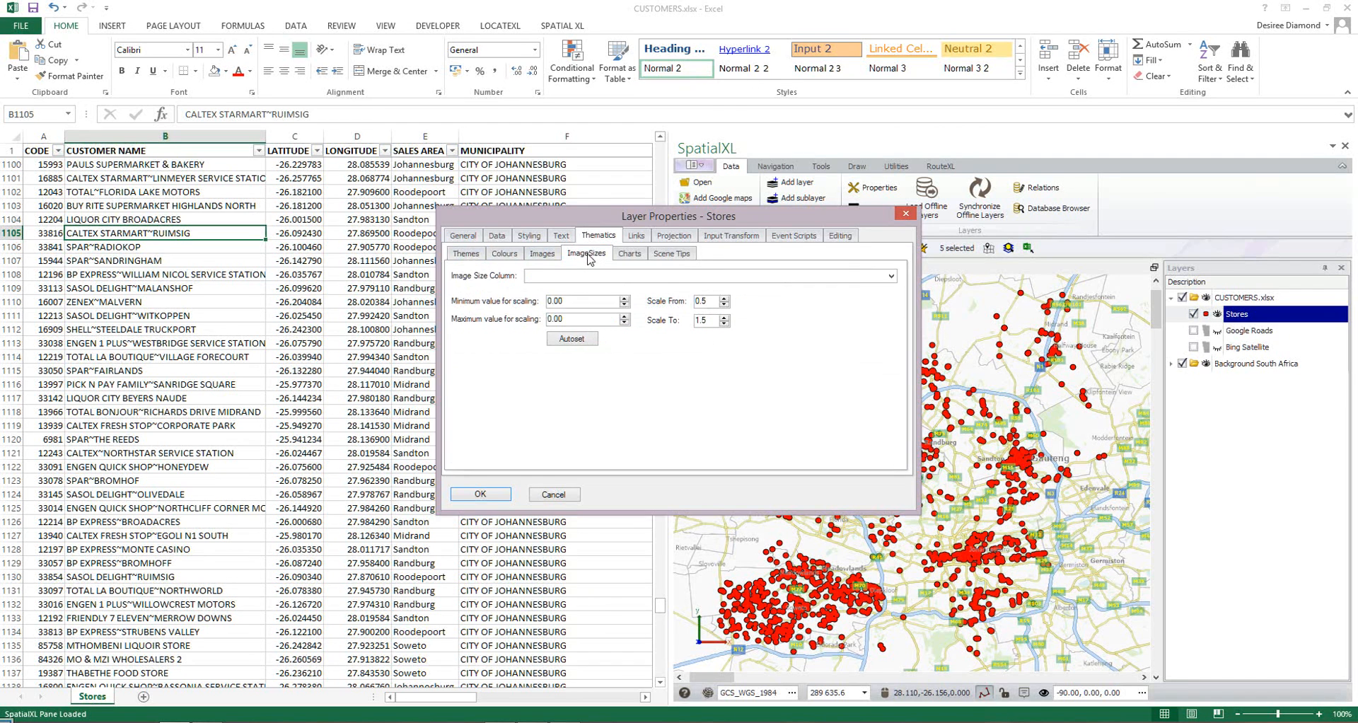
{"action": "left_click", "coordinate": [906, 213]}
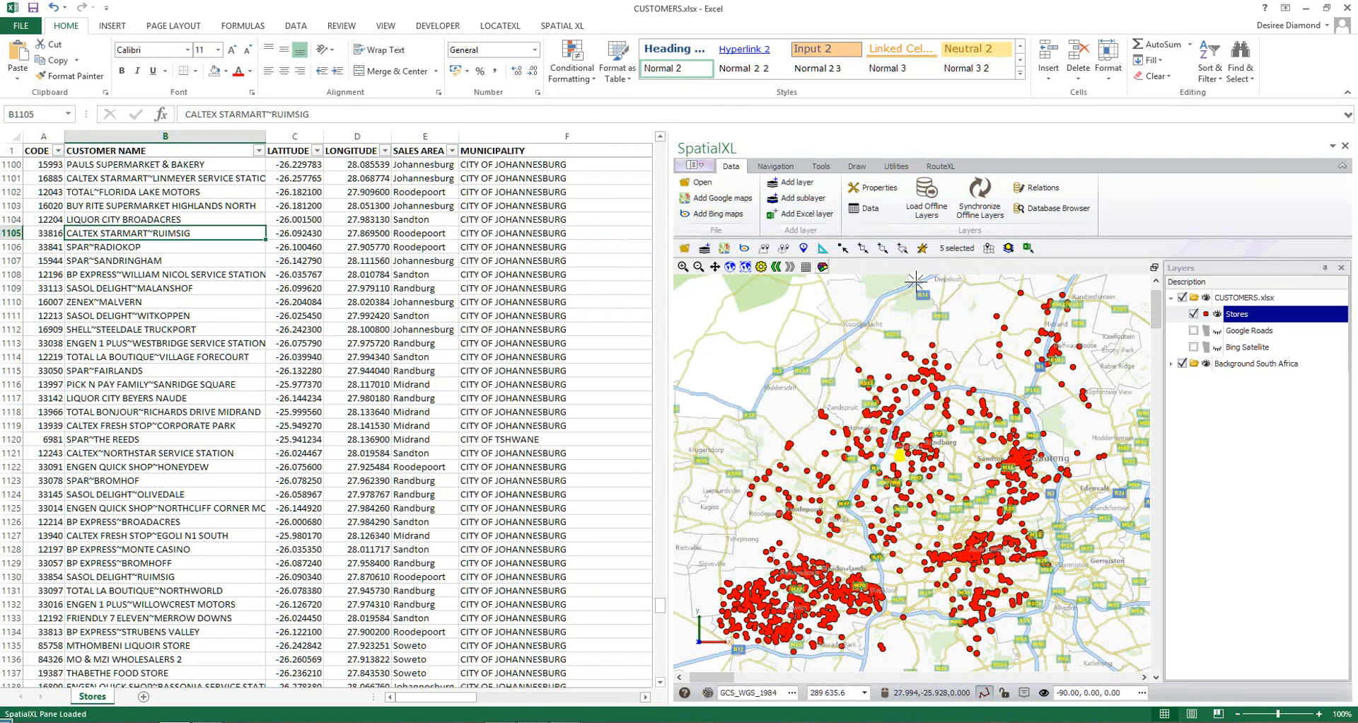
Apply the Sales Volume theme to the Stores layer.
{"action": "right_click", "coordinate": [1236, 316]}
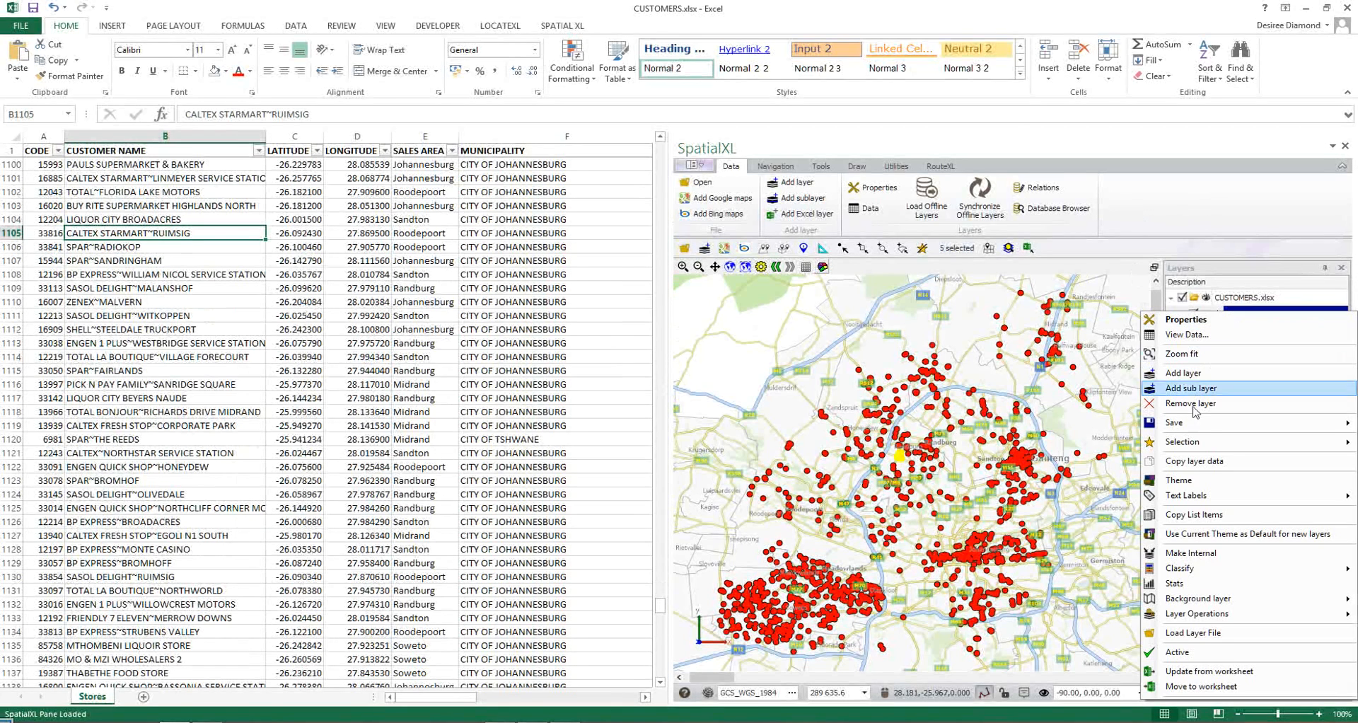
{"action": "mouse_move", "coordinate": [1190, 481]}
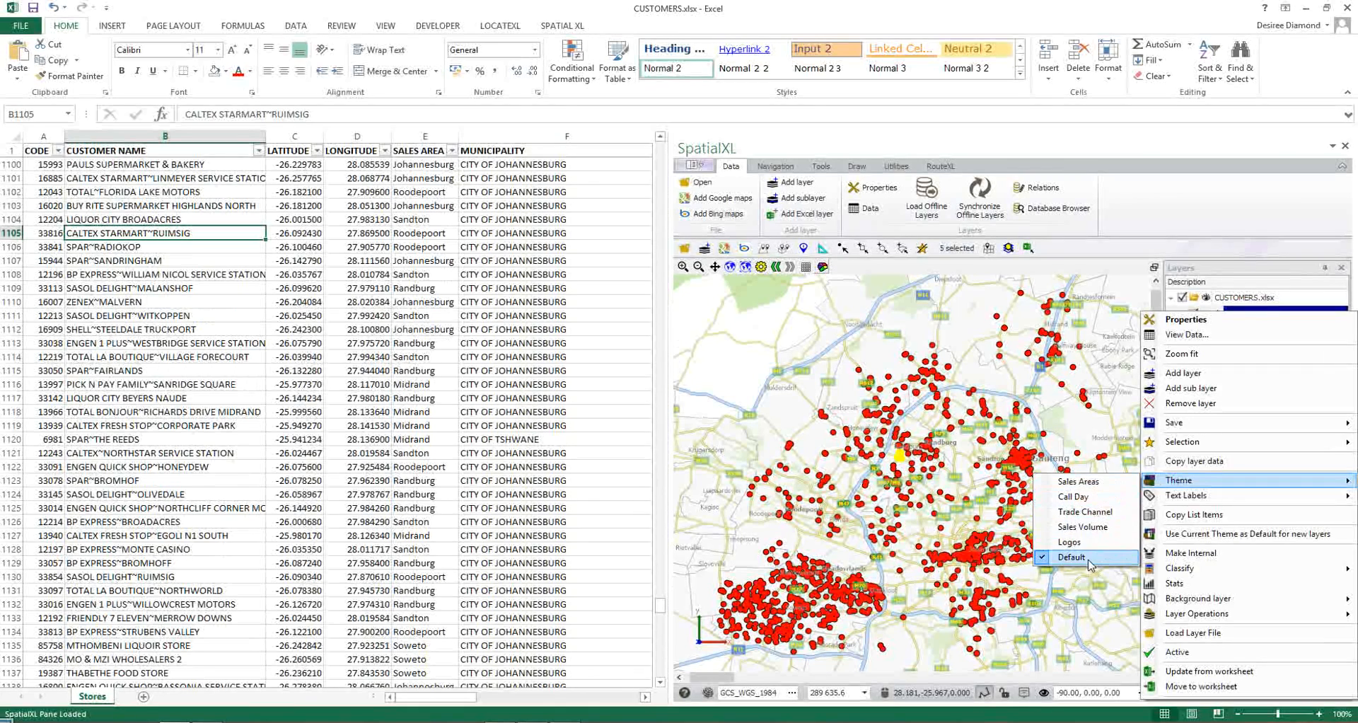
{"action": "left_click", "coordinate": [1083, 527]}
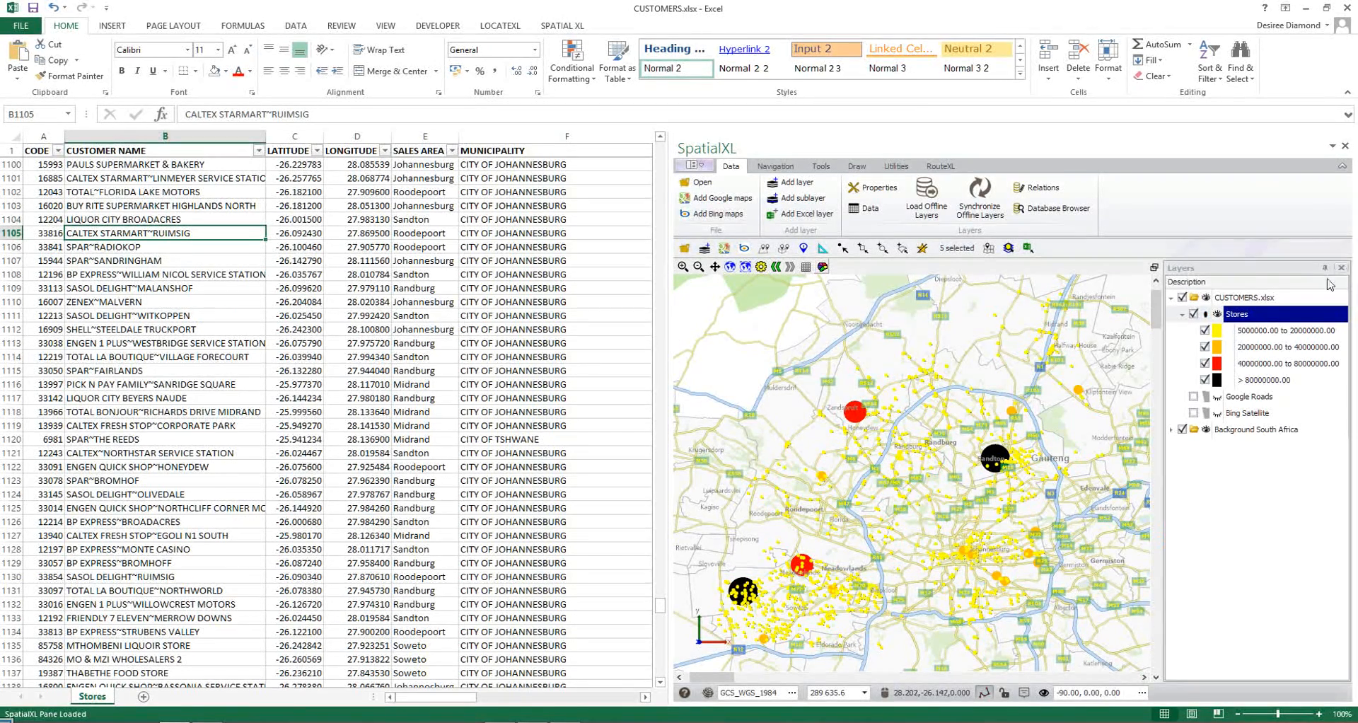
Switch the Stores layer to the Logos theme and view the retailer logos on the map up close.
{"action": "right_click", "coordinate": [1263, 313]}
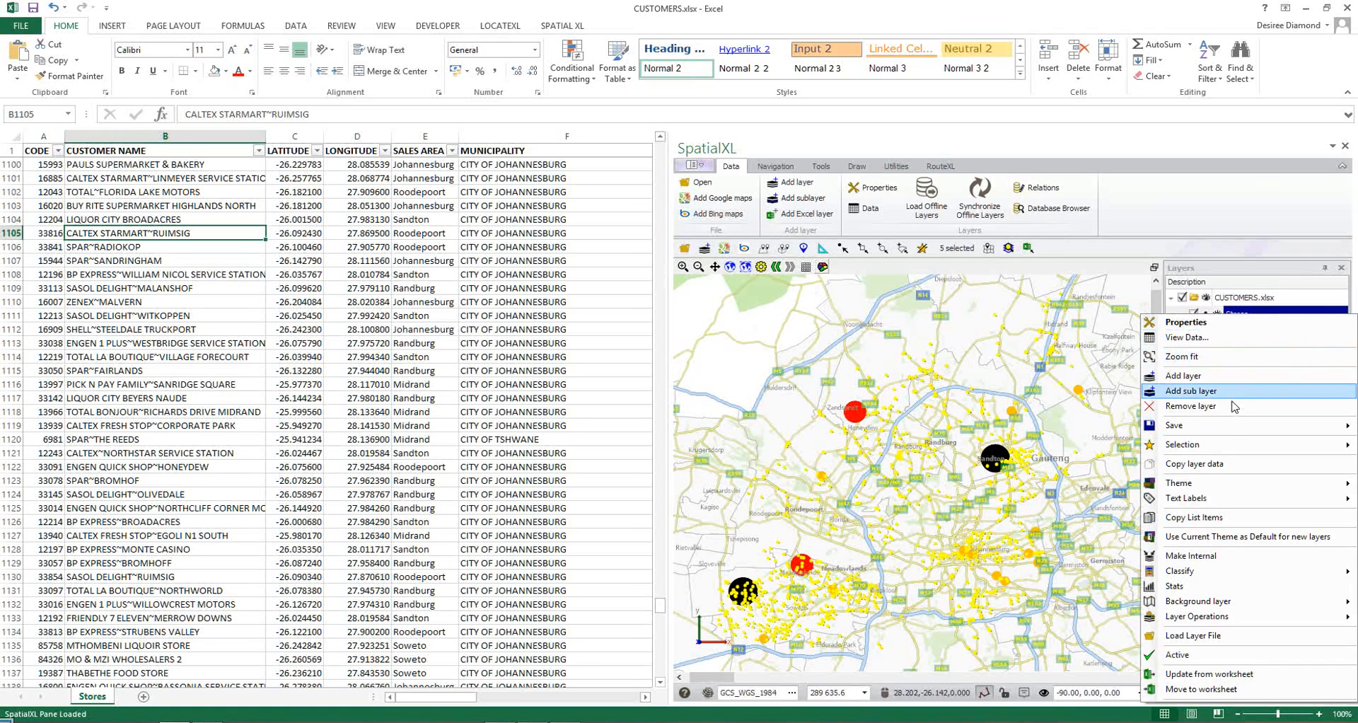
{"action": "mouse_move", "coordinate": [1218, 483]}
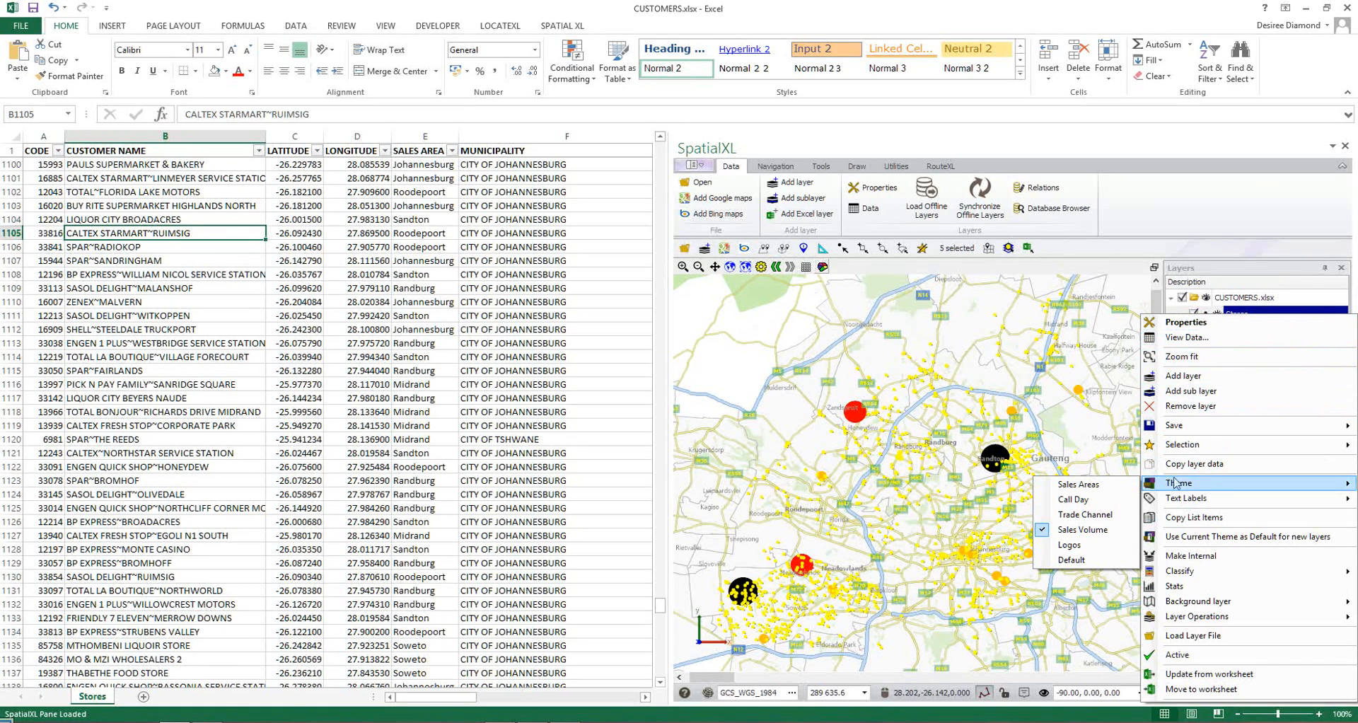
{"action": "left_click", "coordinate": [1075, 541]}
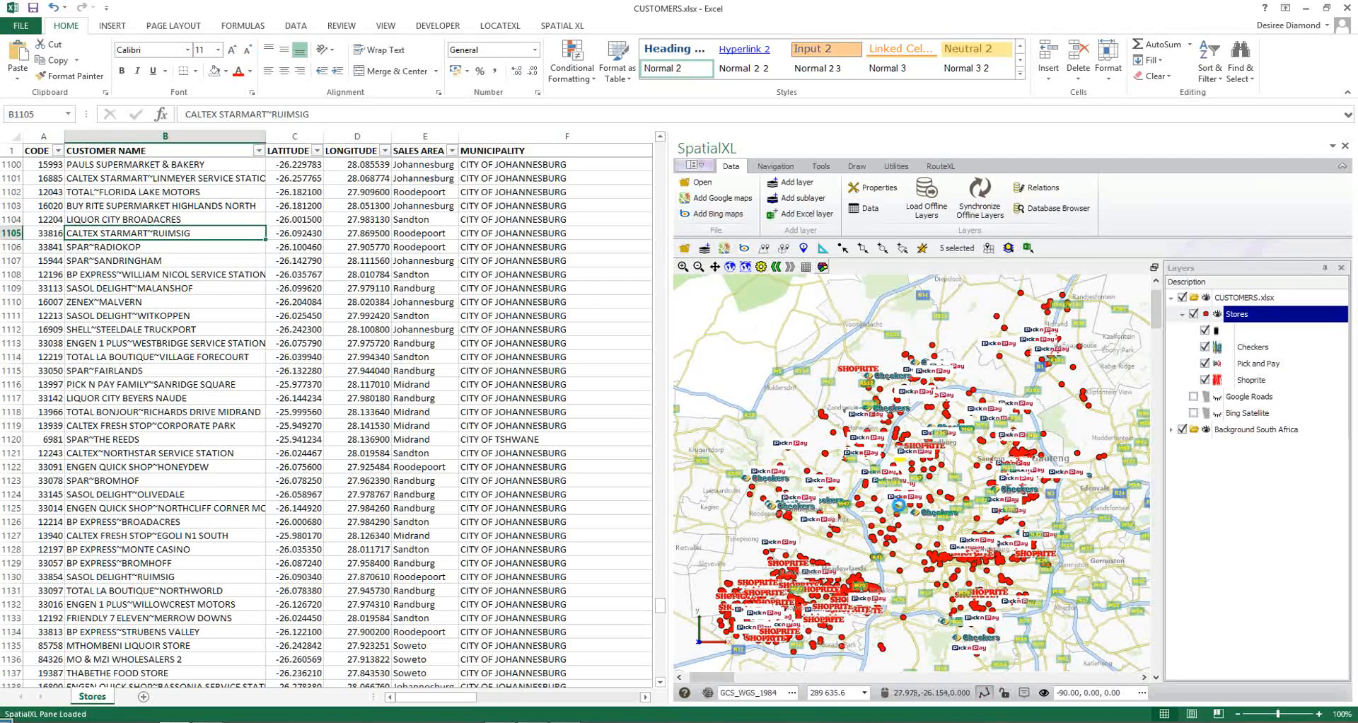
{"action": "scroll", "coordinate": [898, 505], "scroll_direction": "up", "scroll_amount": 3}
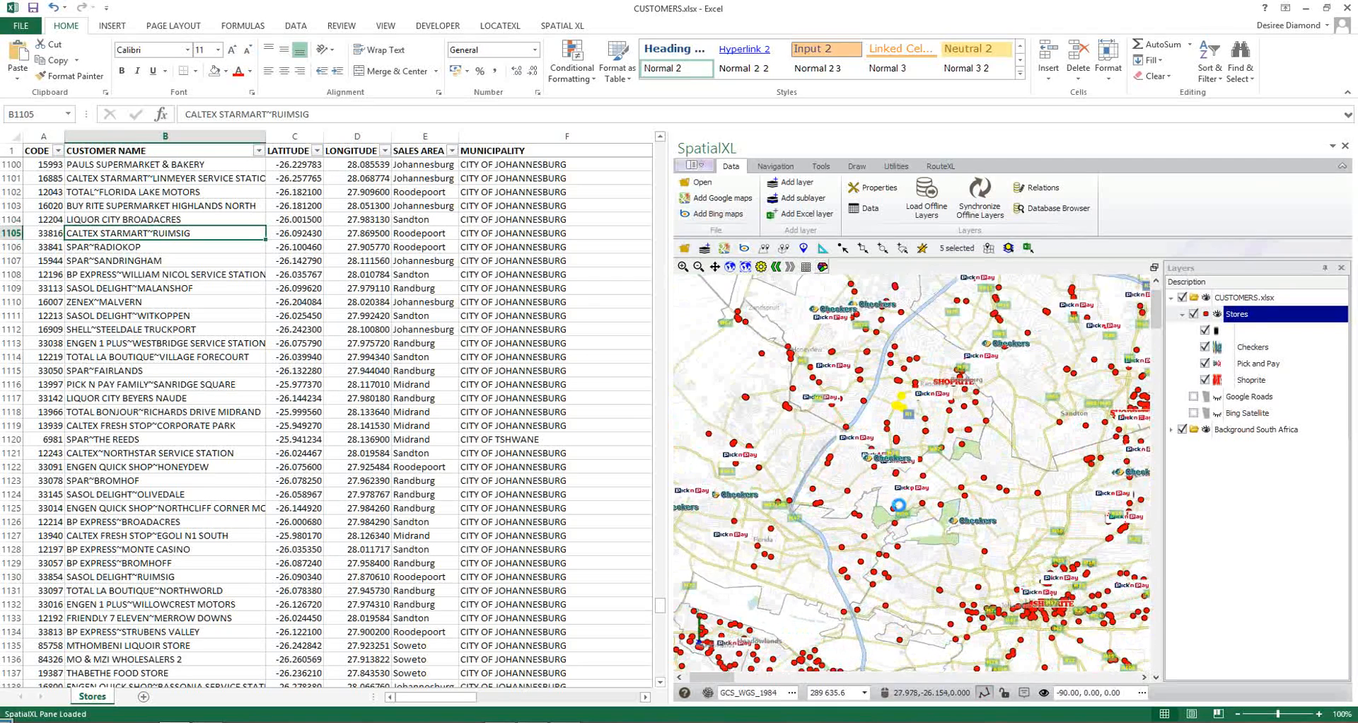
Switch the Stores layer to the Sales Areas theme and view the colour-coded stores across the map.
{"action": "right_click", "coordinate": [1255, 315]}
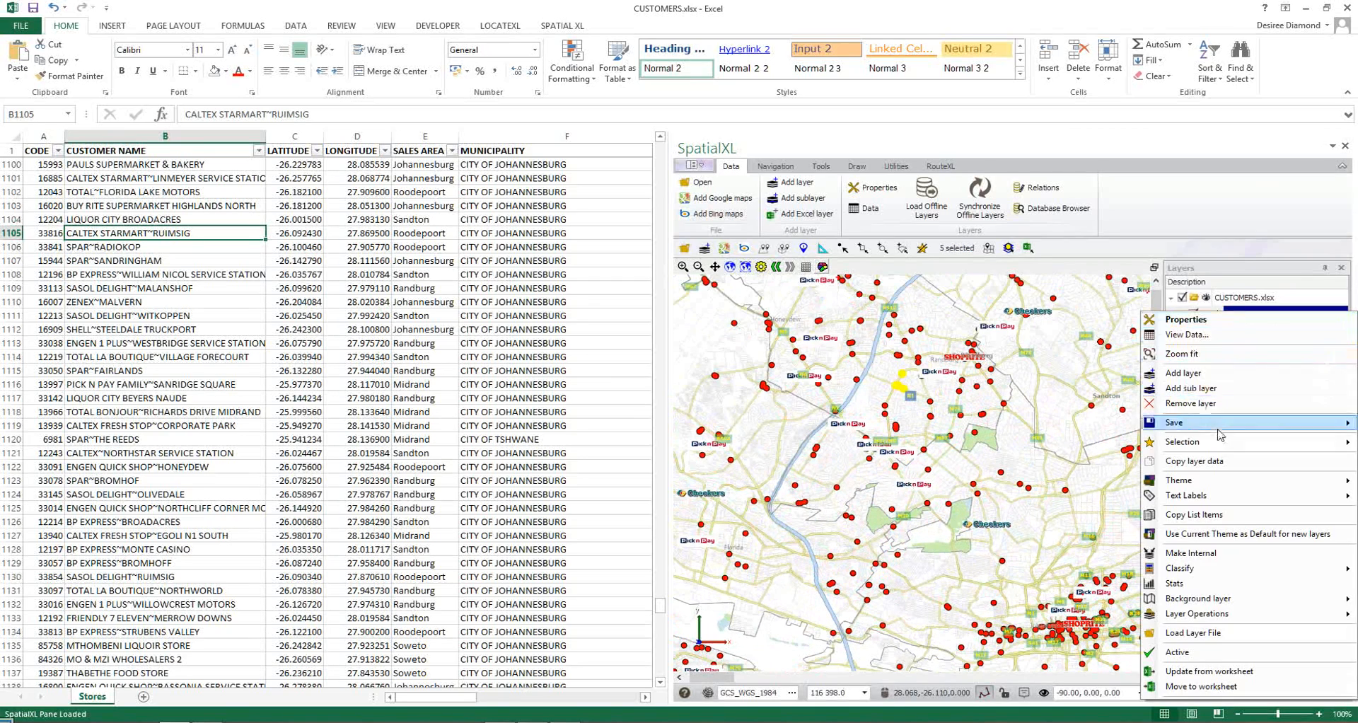
{"action": "mouse_move", "coordinate": [1212, 484]}
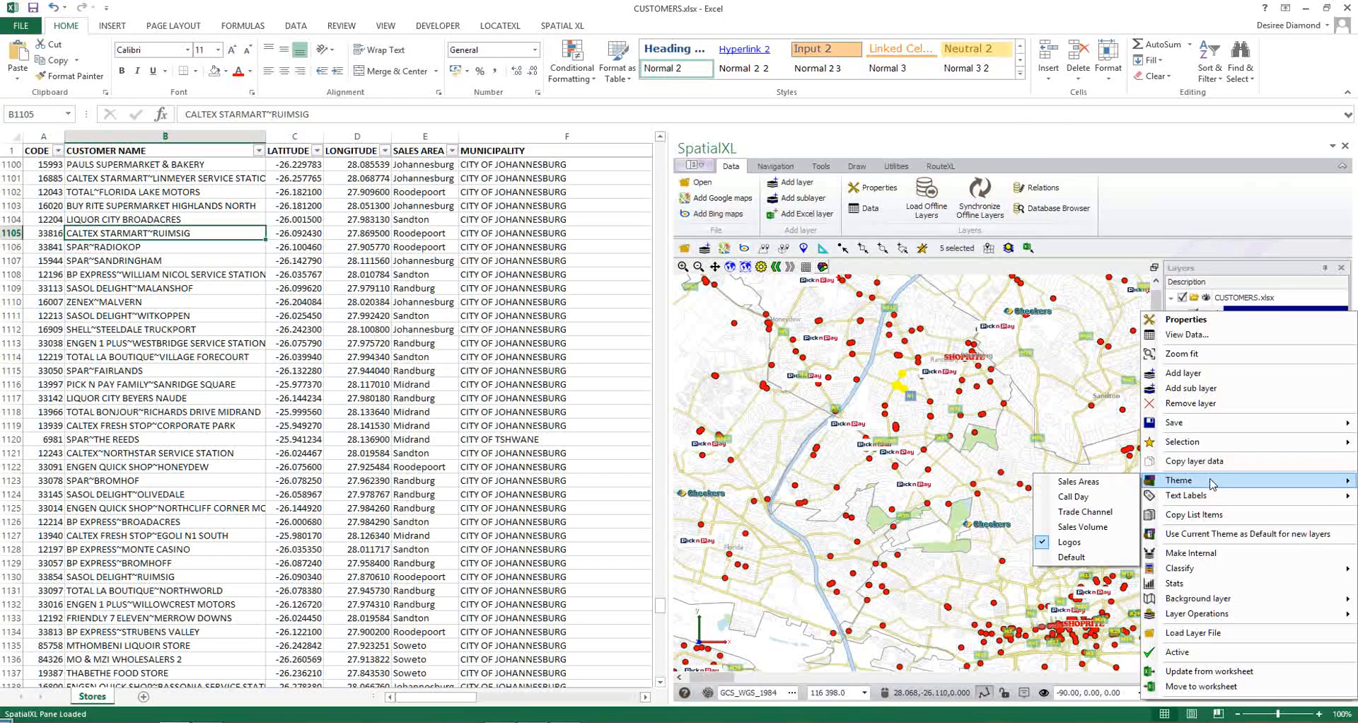
{"action": "left_click", "coordinate": [1078, 482]}
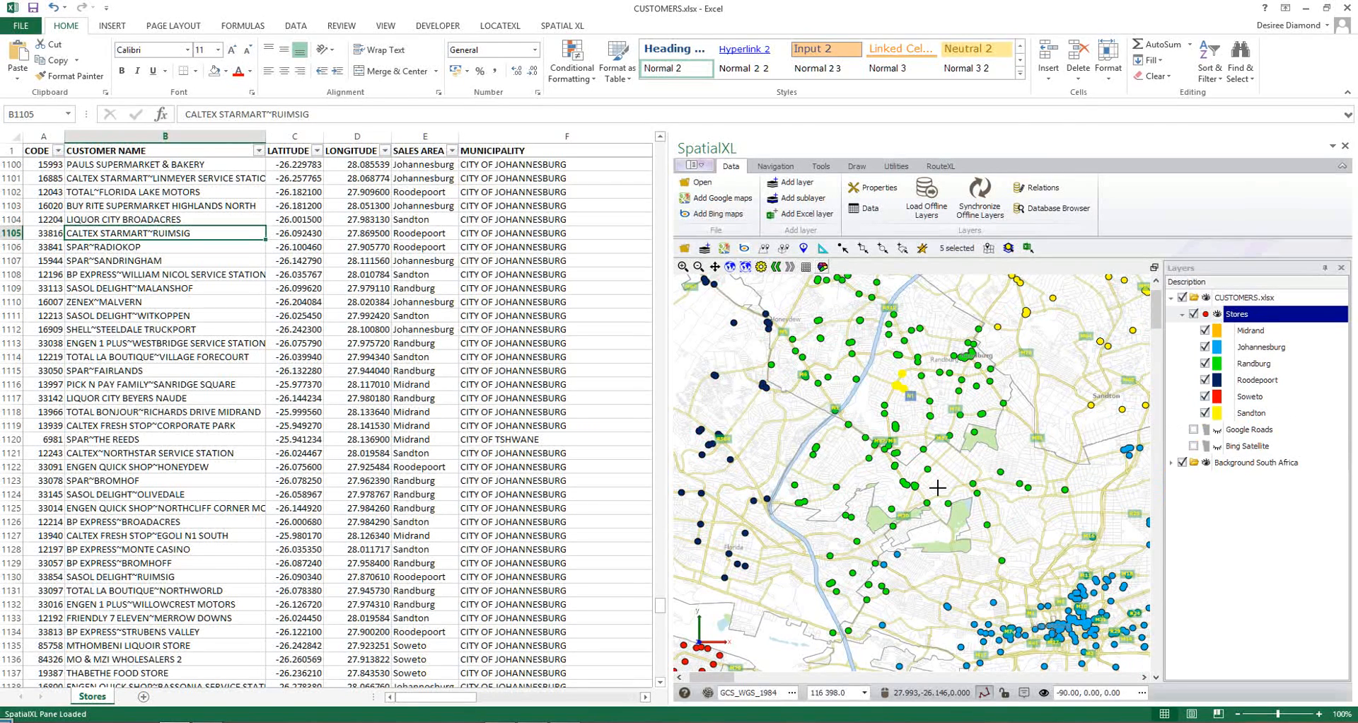
{"action": "scroll", "coordinate": [938, 488], "scroll_direction": "down", "scroll_amount": 2}
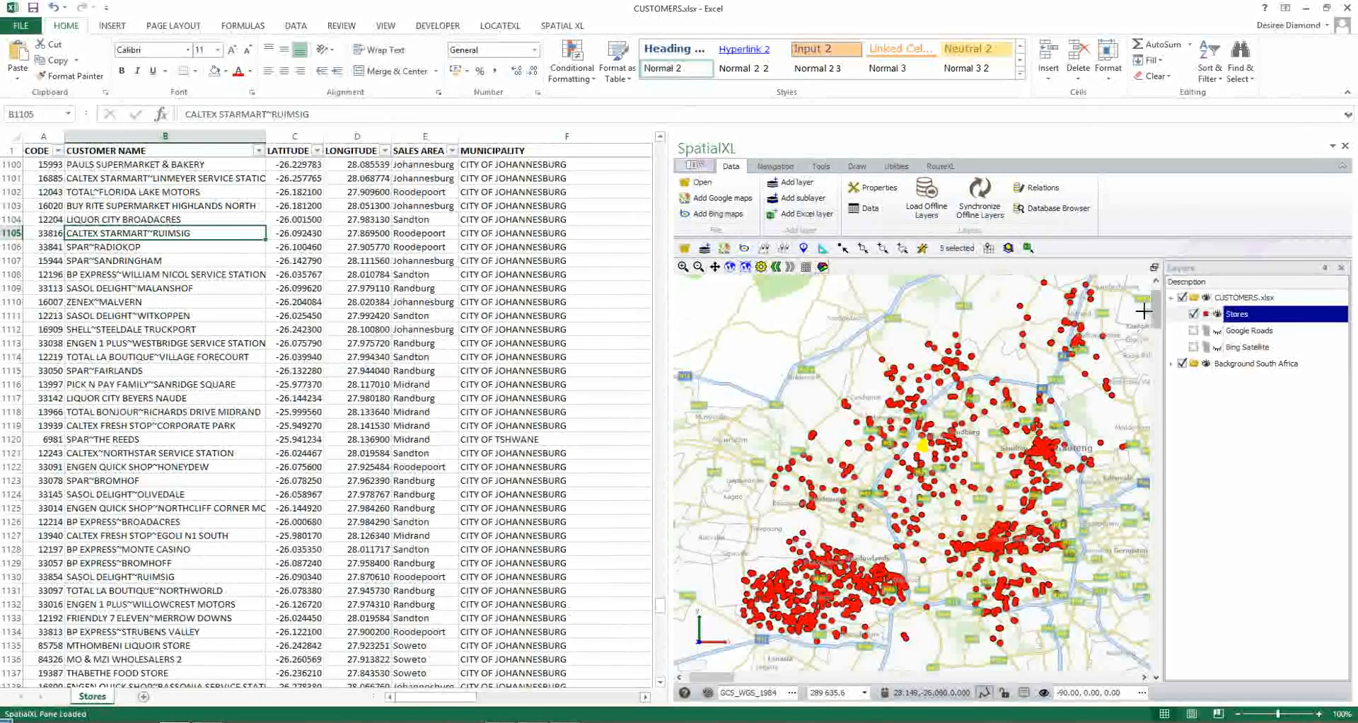
View the data of the Stores layer, and add a count summary for SALES AREA and a sum for SALES VOLUME.
{"action": "right_click", "coordinate": [1252, 319]}
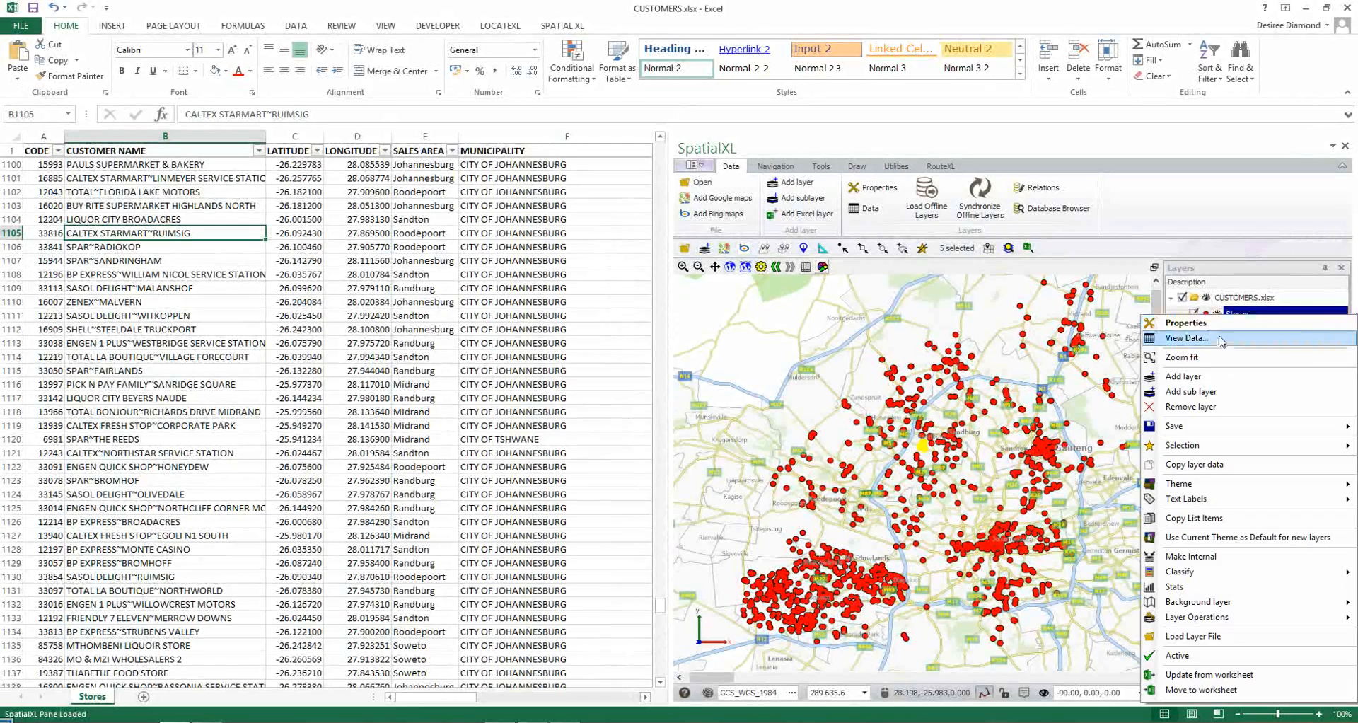
{"action": "left_click", "coordinate": [1220, 342]}
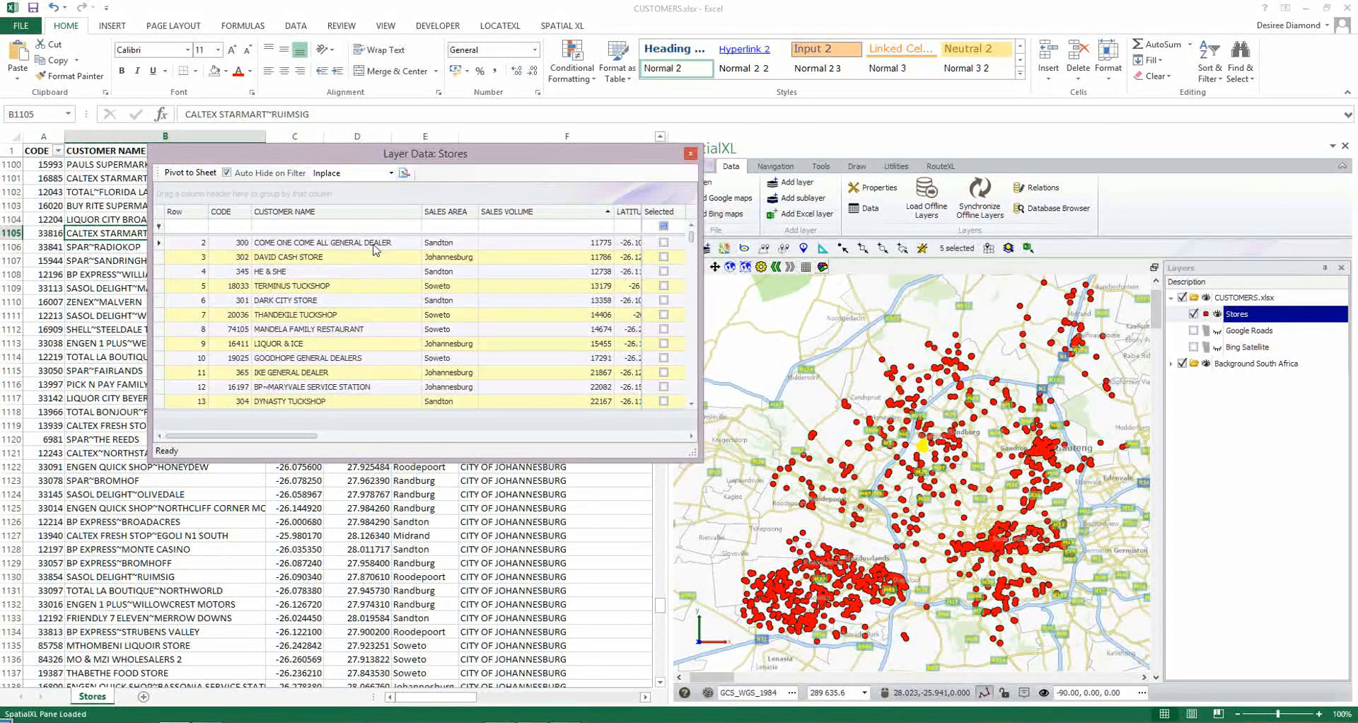
{"action": "right_click", "coordinate": [458, 419]}
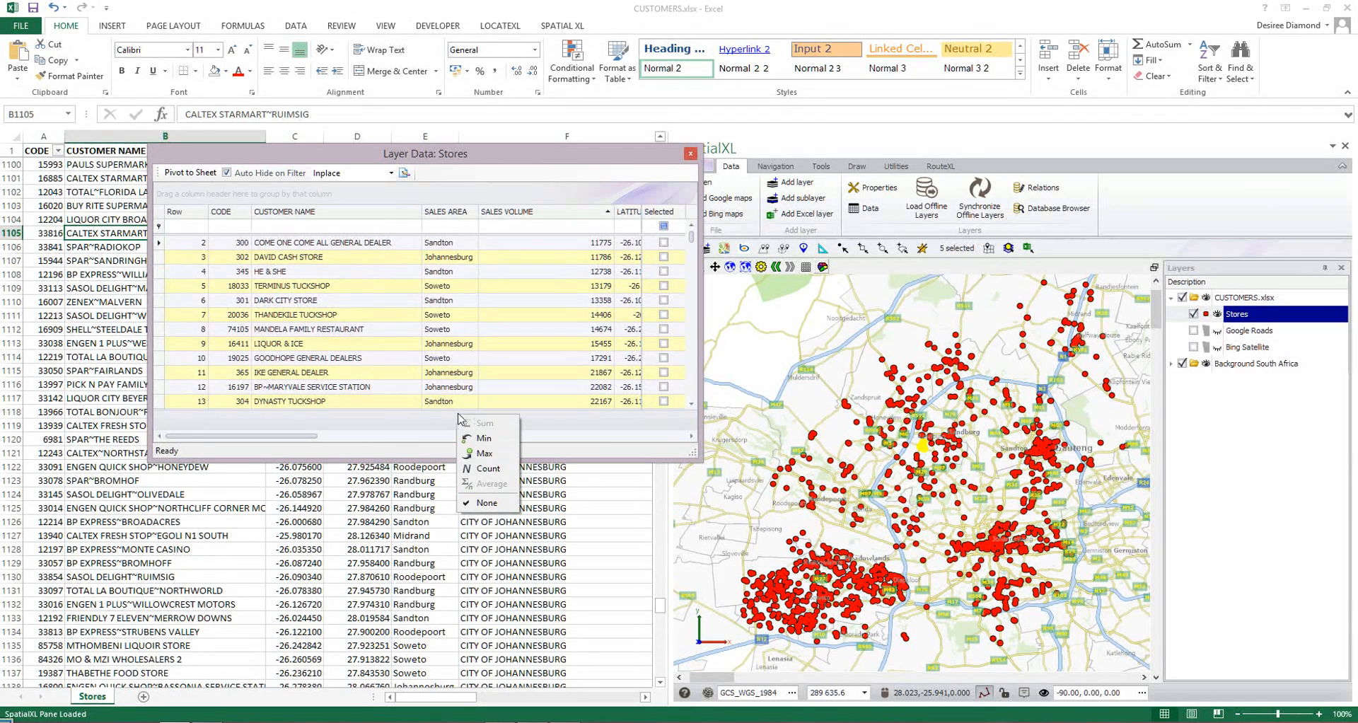
{"action": "left_click", "coordinate": [483, 467]}
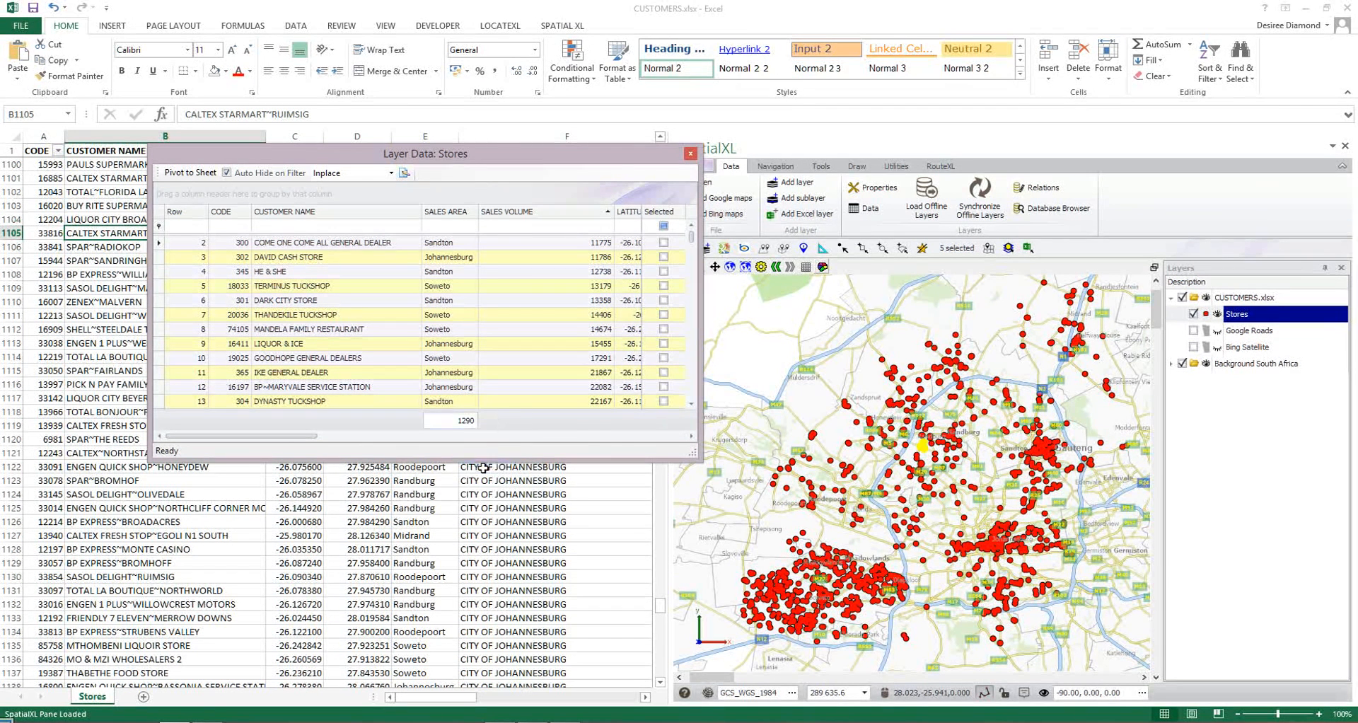
{"action": "right_click", "coordinate": [588, 428]}
{"action": "left_click", "coordinate": [596, 435]}
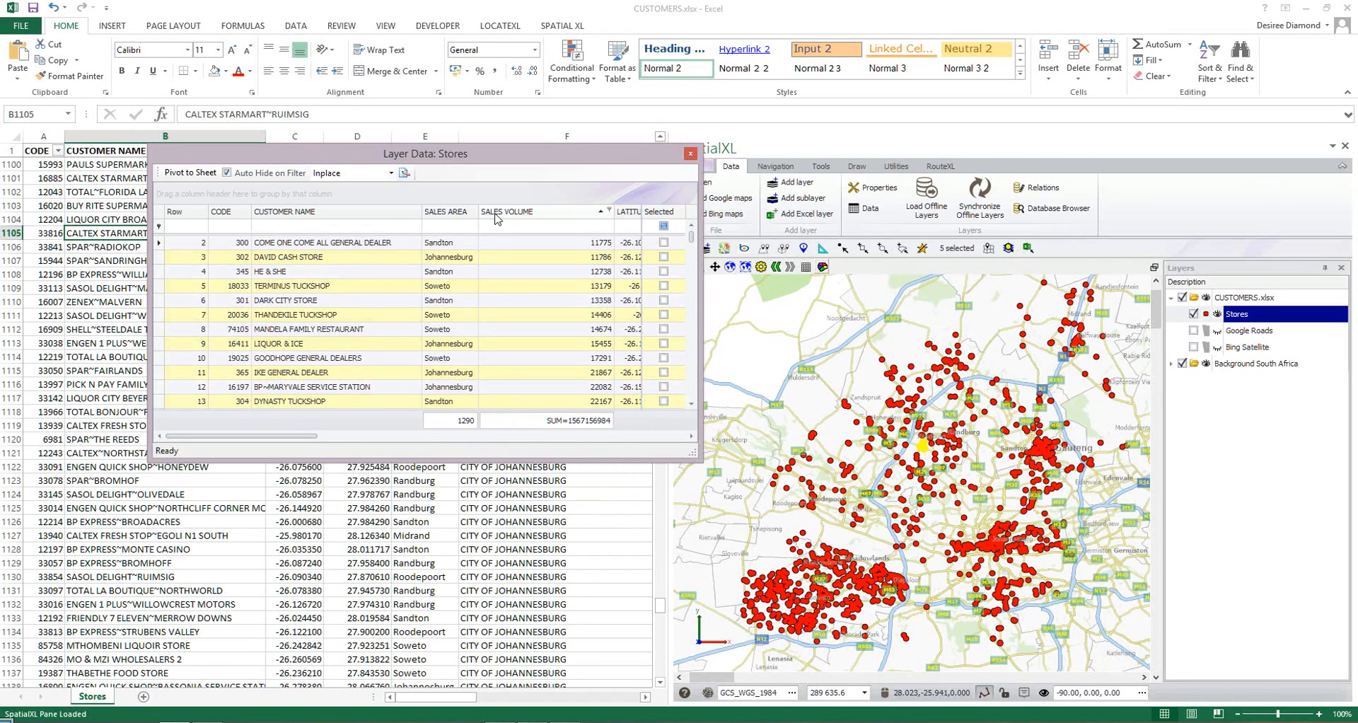
Group the Stores layer data by SALES AREA, show each group's SALES VOLUME as a percentage, and enlarge the data window.
{"action": "left_click_drag", "start_coordinate": [447, 212], "coordinate": [239, 192]}
{"action": "right_click", "coordinate": [520, 272]}
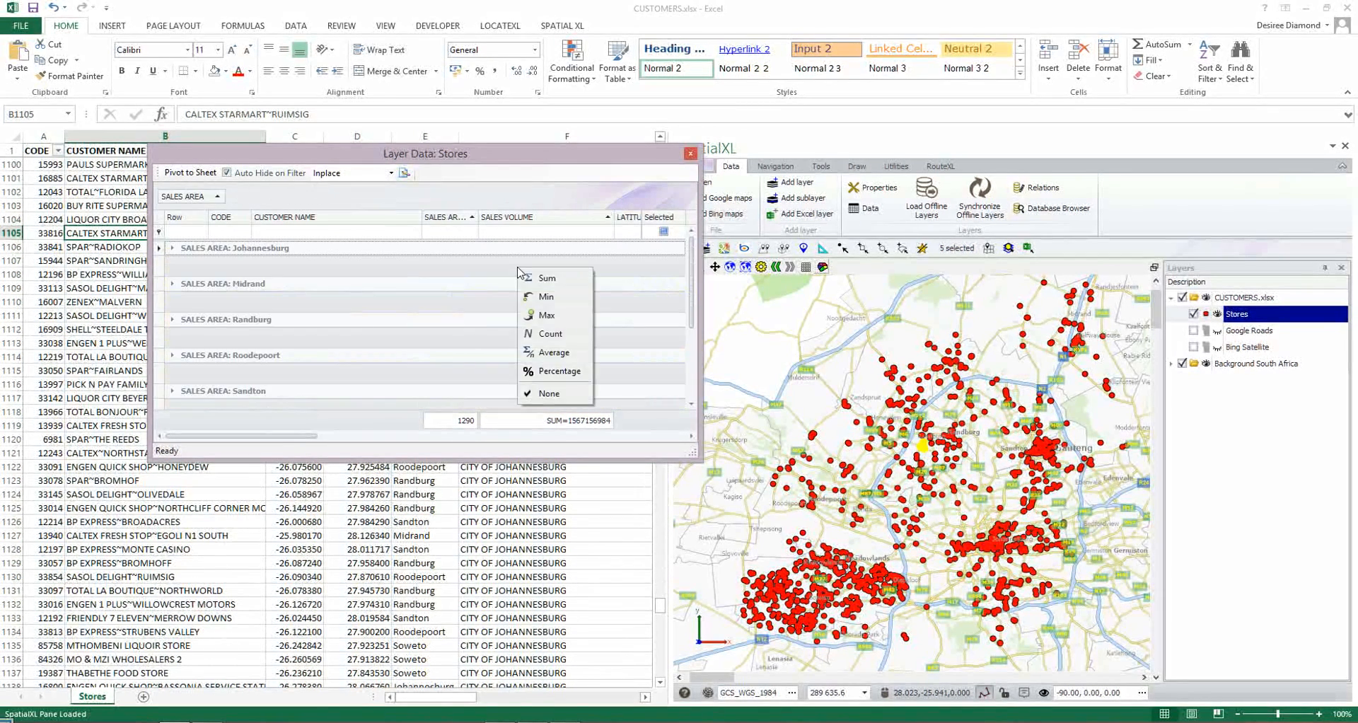
{"action": "left_click", "coordinate": [555, 370]}
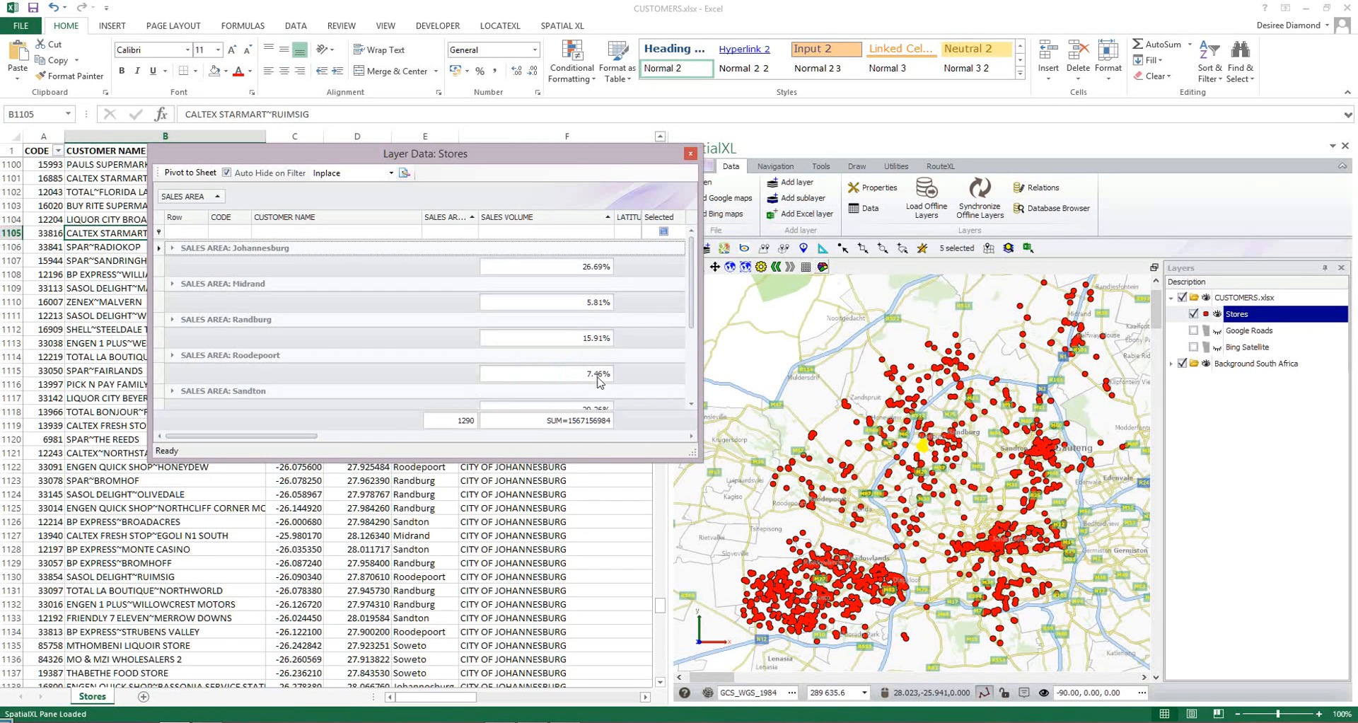
{"action": "left_click_drag", "start_coordinate": [694, 454], "coordinate": [723, 552]}
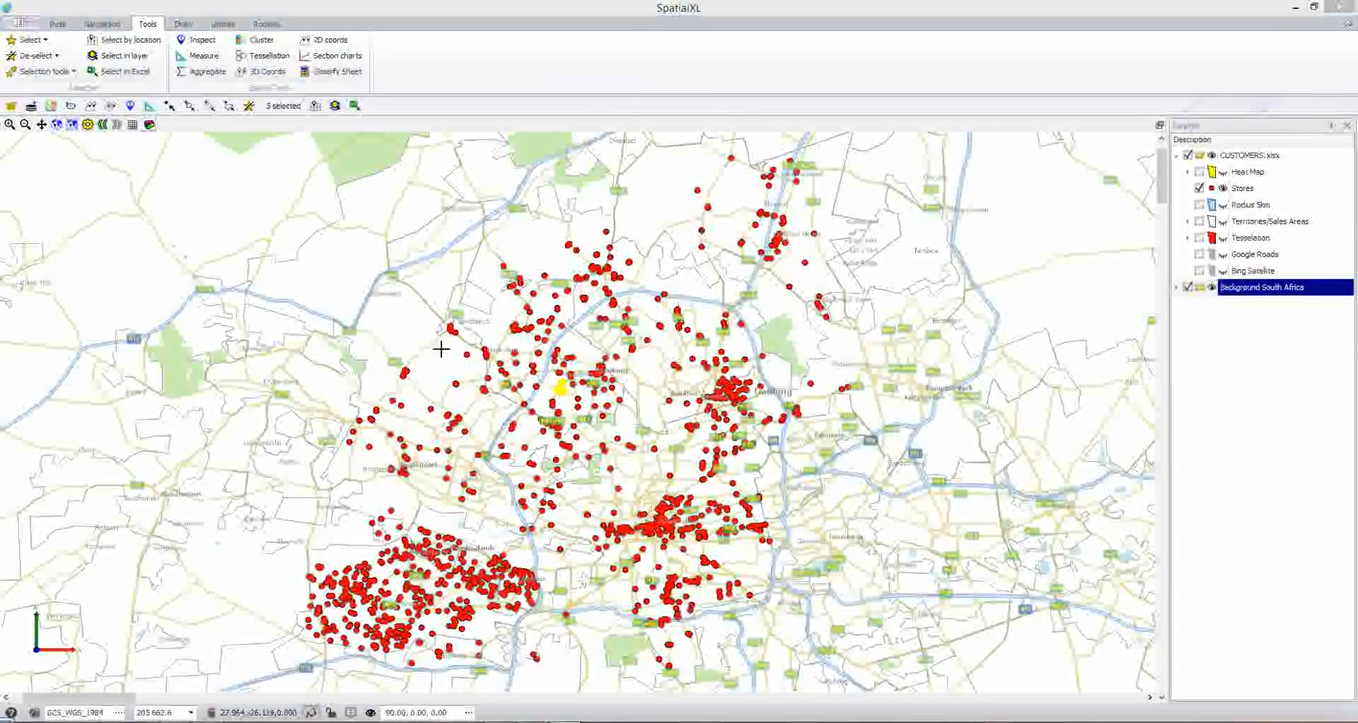
View the Aggregate tool's layer and field settings, and close it without aggregating.
{"action": "left_click", "coordinate": [140, 29]}
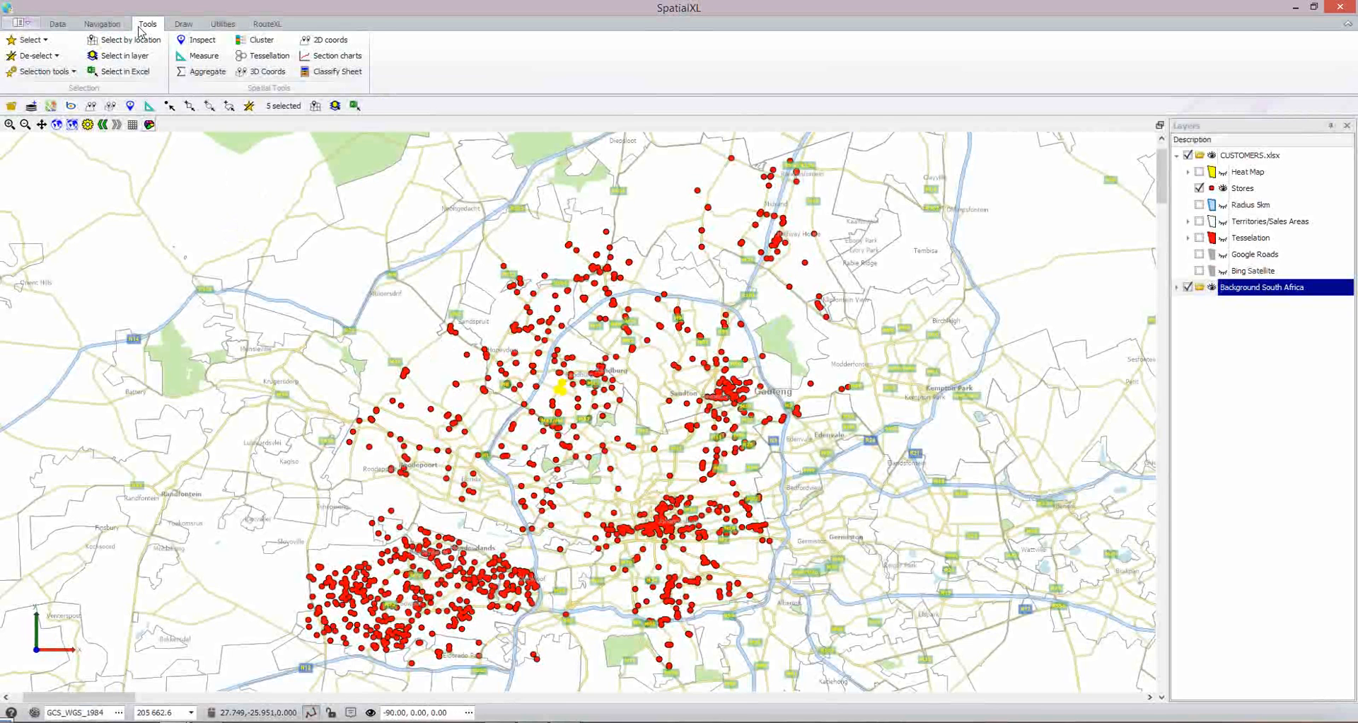
{"action": "left_click", "coordinate": [196, 72]}
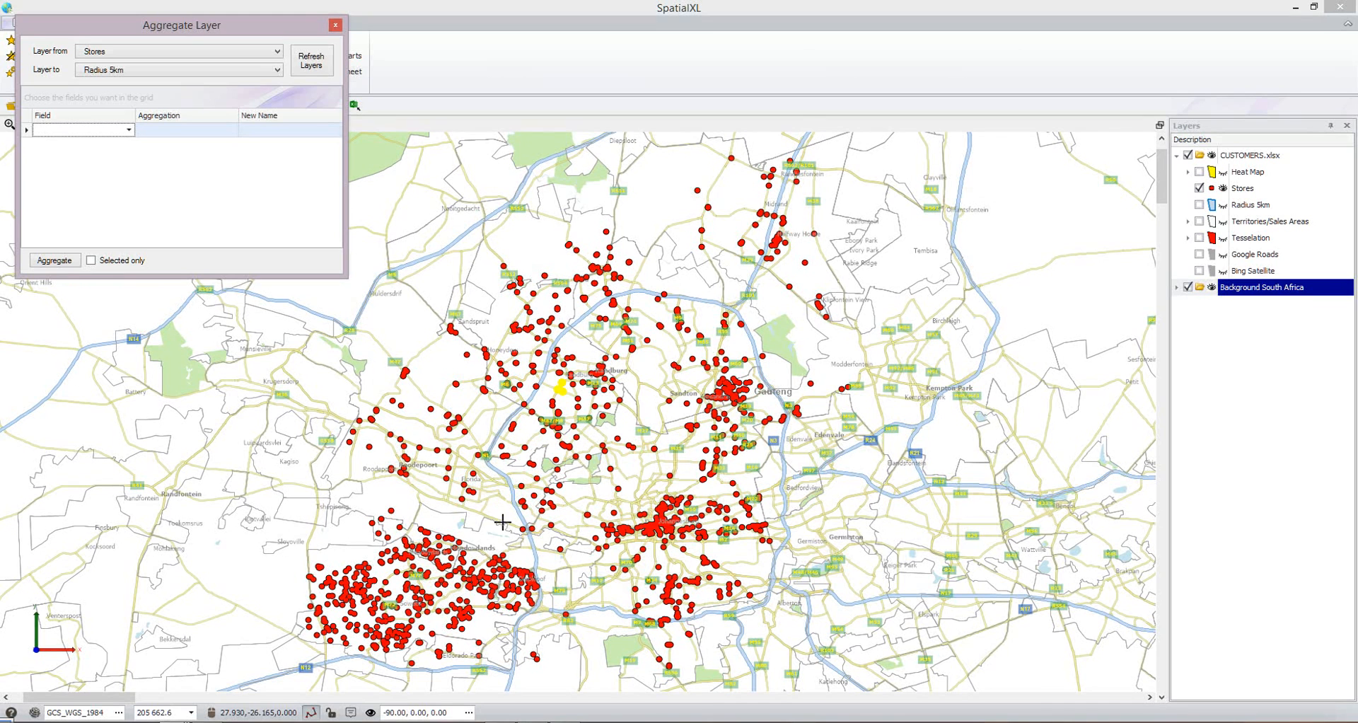
{"action": "left_click", "coordinate": [335, 25]}
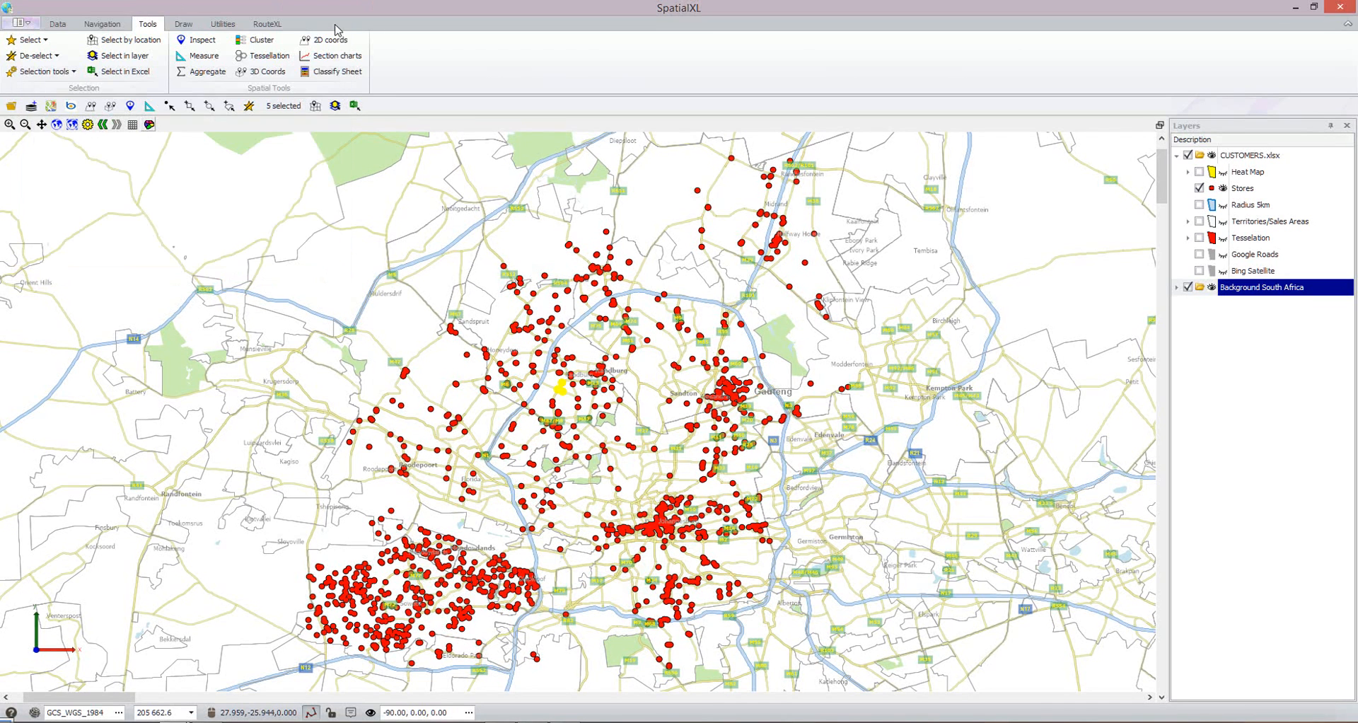
Show the Territories/Sales Areas layer on the map, and view the Cluster designer's settings for the Stores layer before closing it.
{"action": "left_click", "coordinate": [337, 74]}
{"action": "left_click", "coordinate": [1200, 223]}
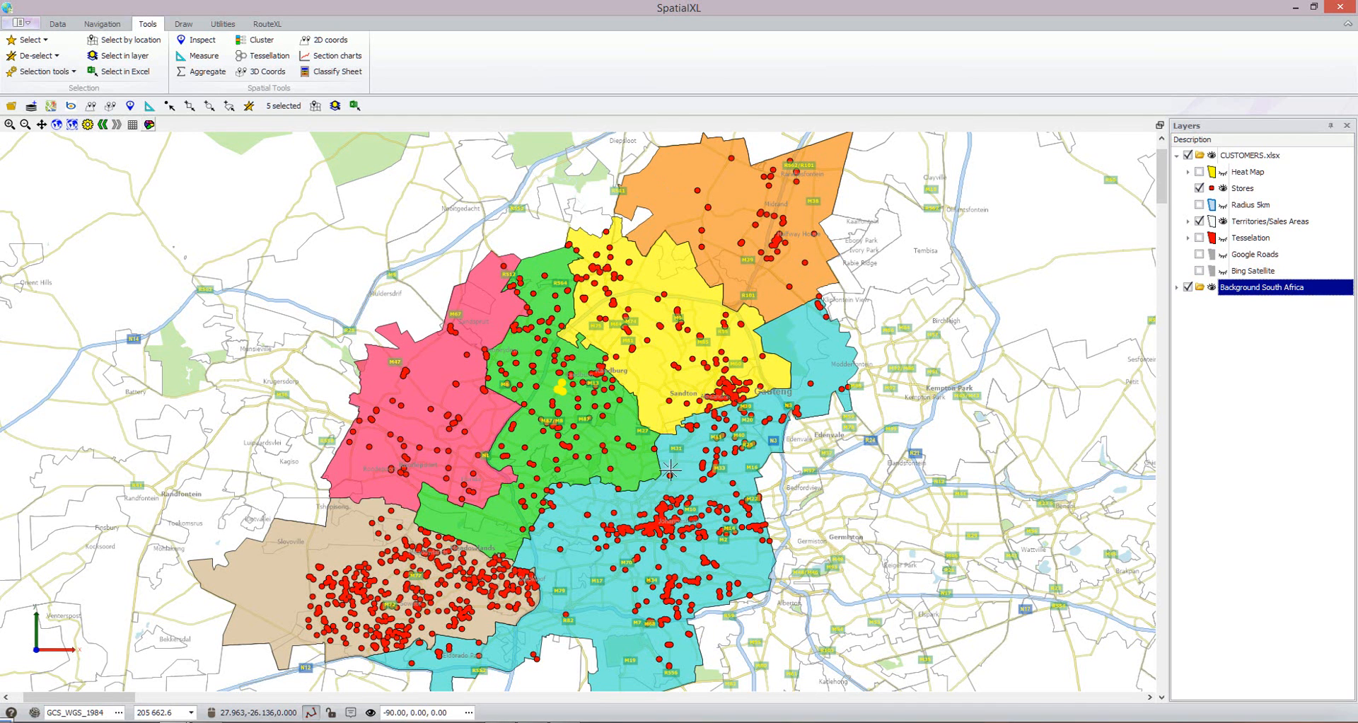
{"action": "left_click", "coordinate": [259, 40]}
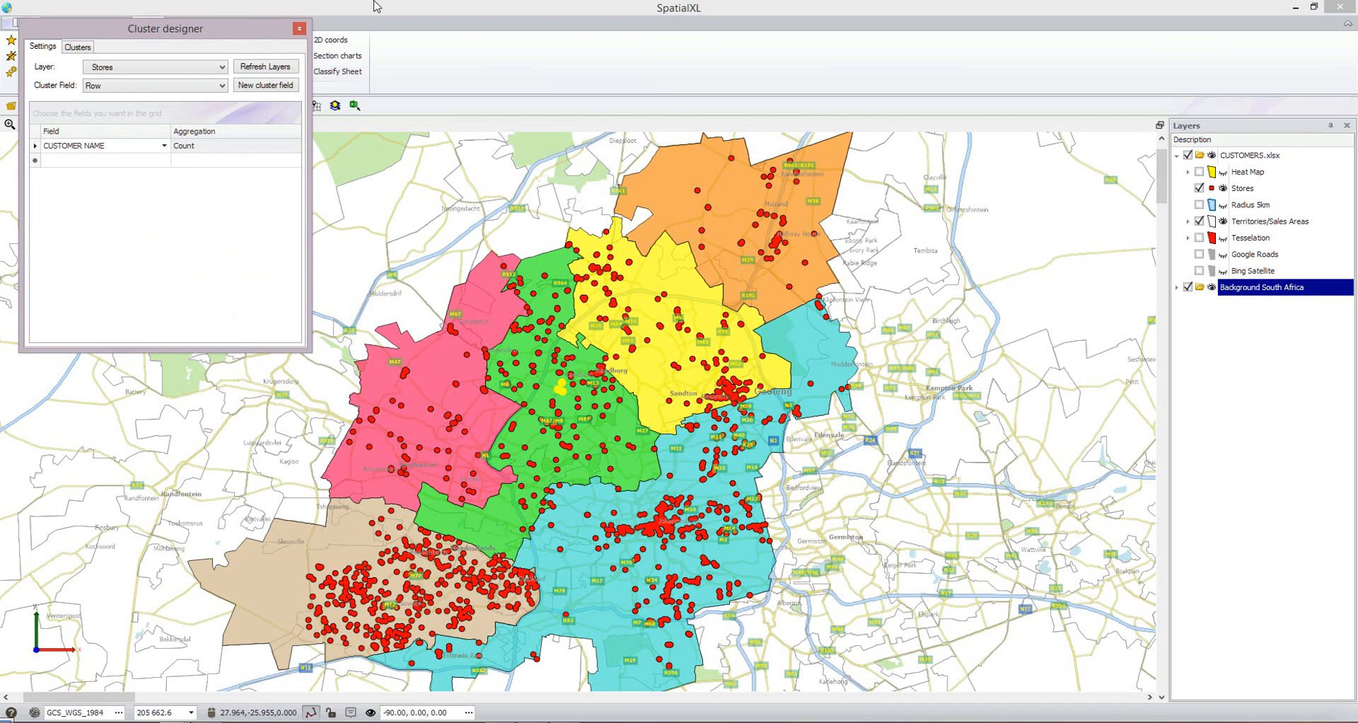
{"action": "left_click", "coordinate": [300, 29]}
Show the Tesselation, Heat Map and Radius 5km layers together on the map.
{"action": "left_click", "coordinate": [1199, 238]}
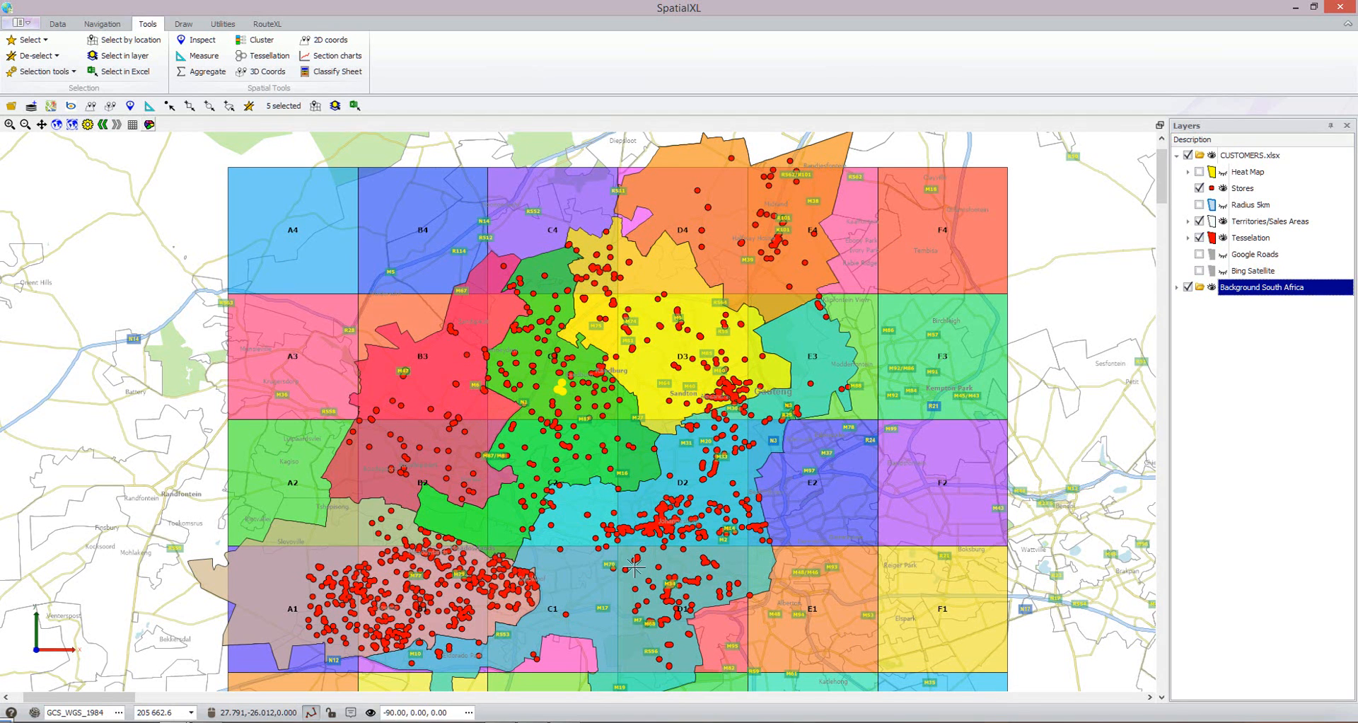
{"action": "left_click", "coordinate": [1200, 172]}
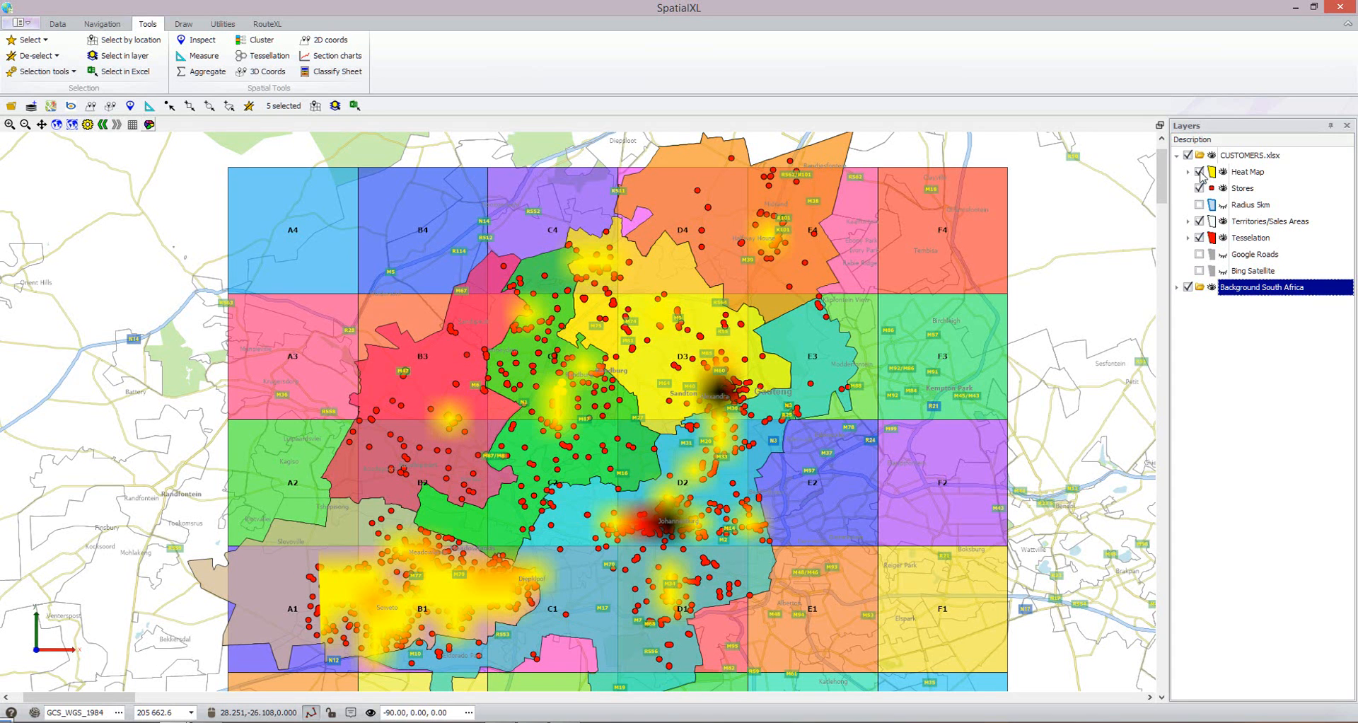
{"action": "left_click", "coordinate": [1199, 205]}
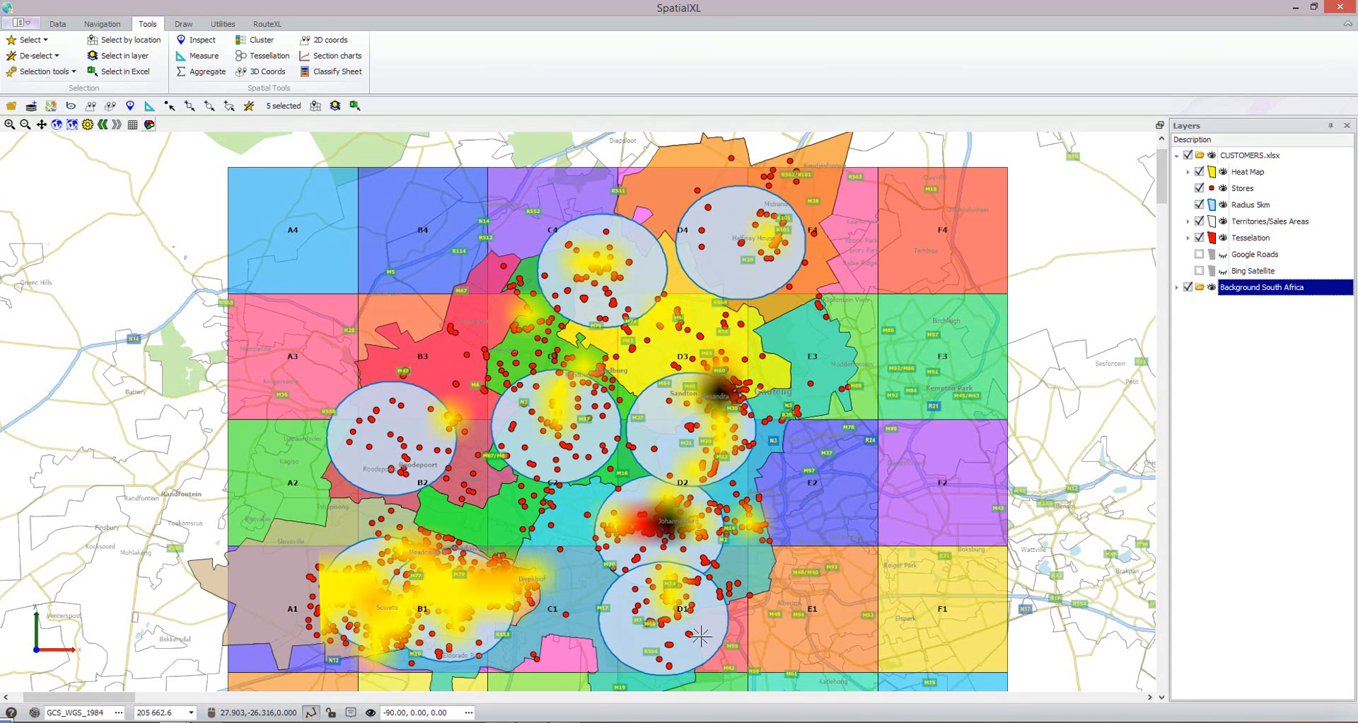